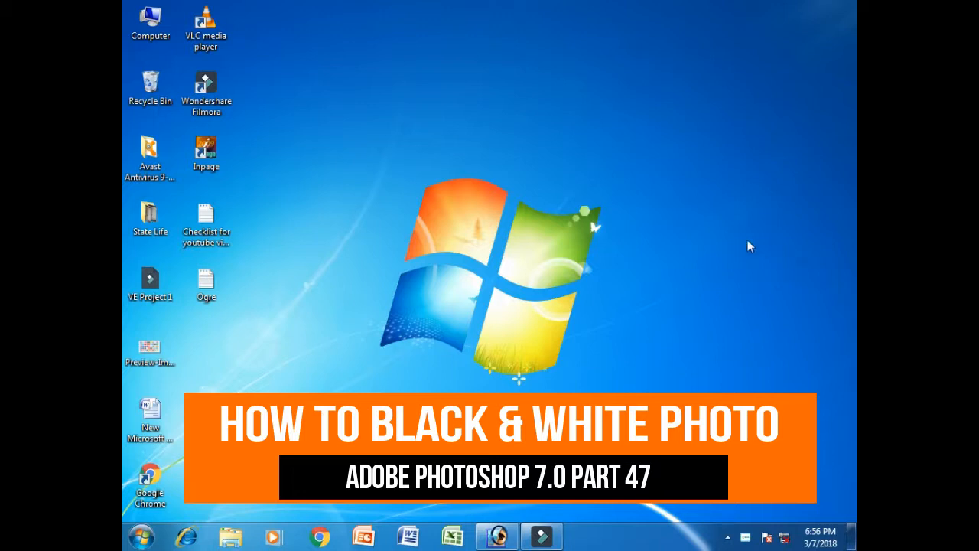
# - Switch to Adobe Photoshop and open the hrithik-roshan portrait photo from the YouTube Channel folder, placing its window clear of the toolbox
pyautogui.click(498, 536)
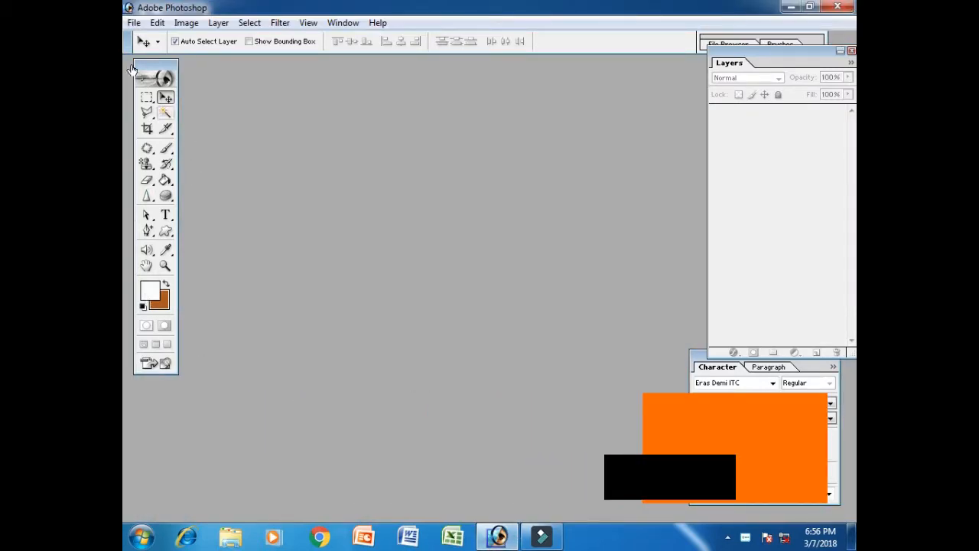
pyautogui.click(135, 23)
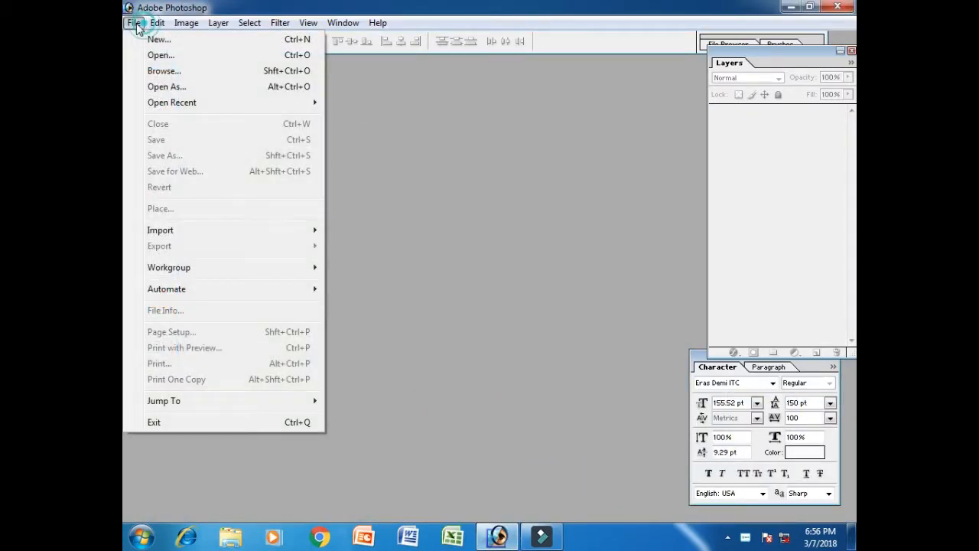
pyautogui.click(191, 60)
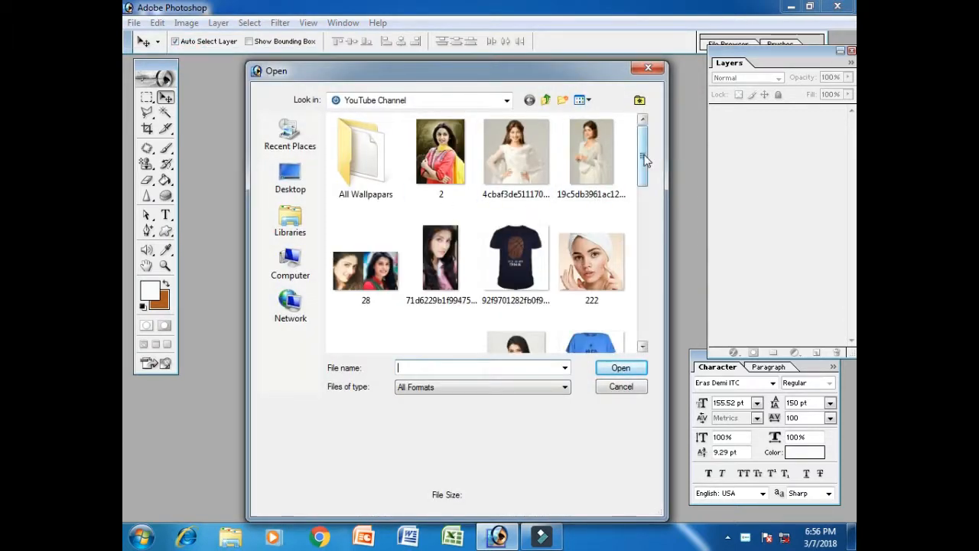
pyautogui.moveTo(645, 159); pyautogui.dragTo(600, 246)
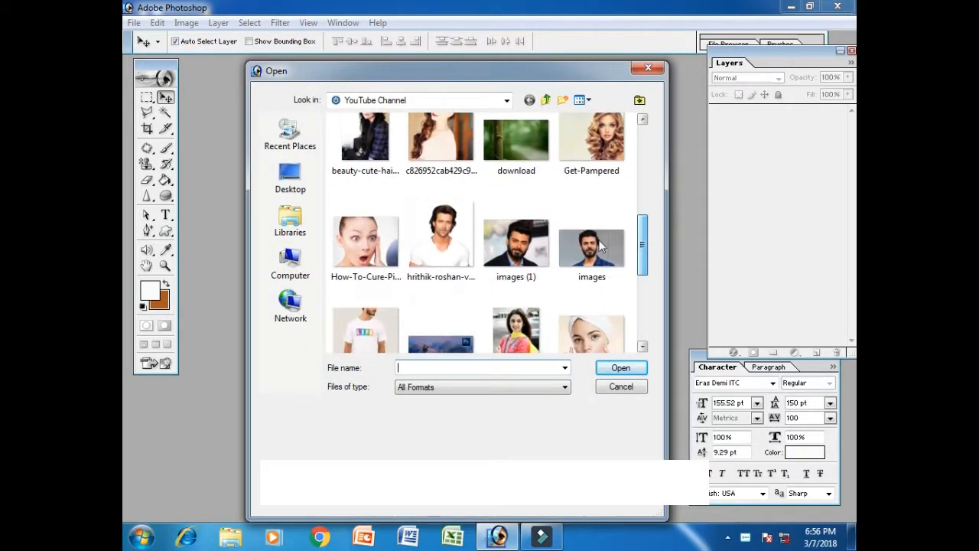
pyautogui.click(440, 237)
pyautogui.click(618, 367)
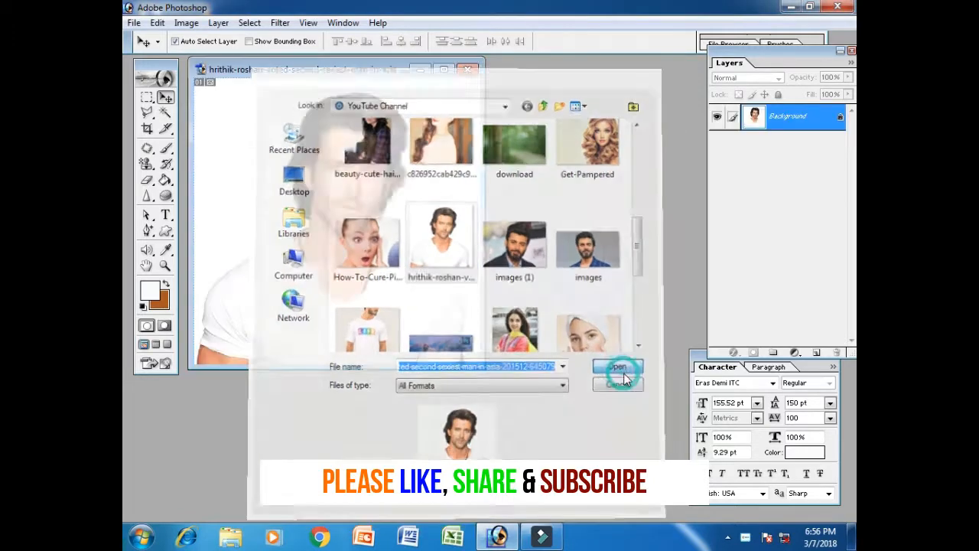
pyautogui.moveTo(289, 71); pyautogui.dragTo(499, 101)
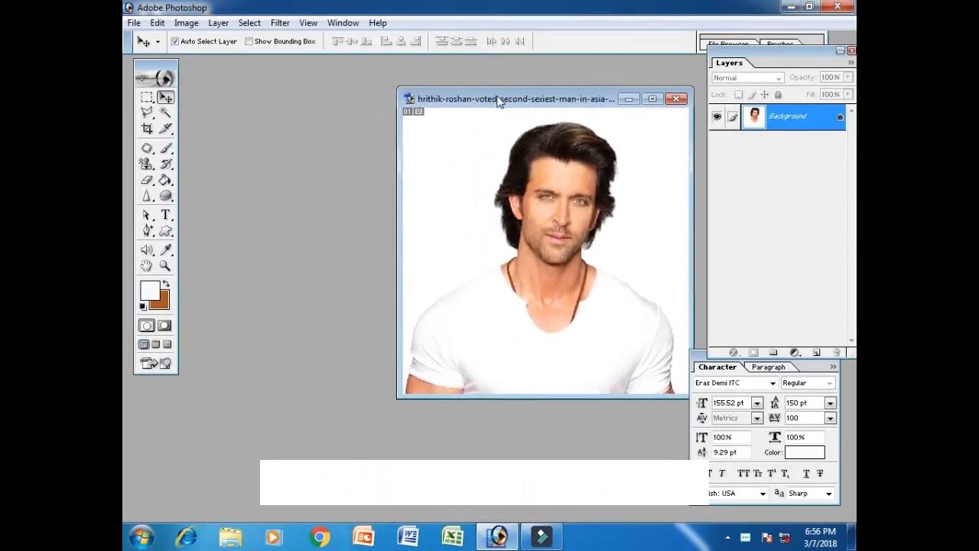
# - Create a new white document with the 1920 x 1080 HDTV 1080i preset
pyautogui.click(134, 23)
pyautogui.click(134, 23)
pyautogui.click(134, 23)
pyautogui.click(156, 40)
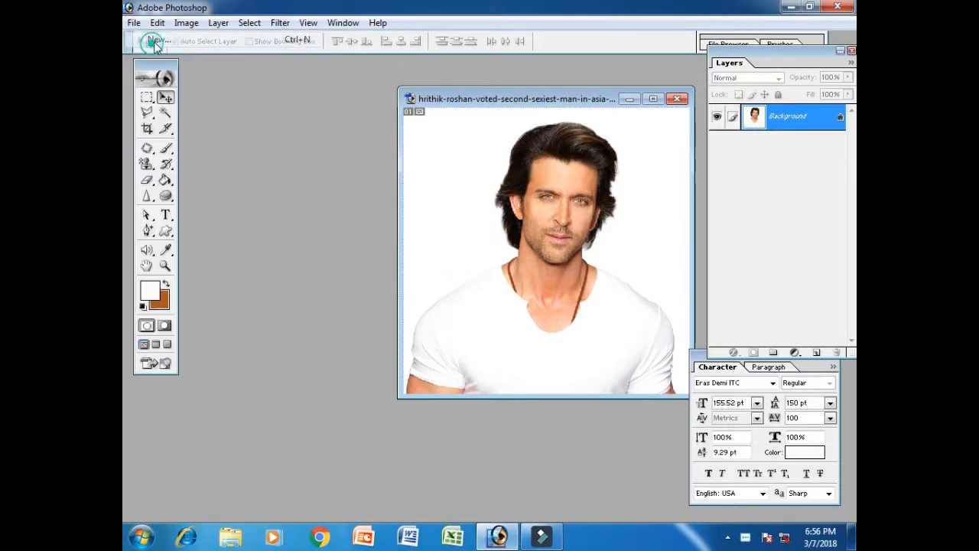
pyautogui.click(485, 143)
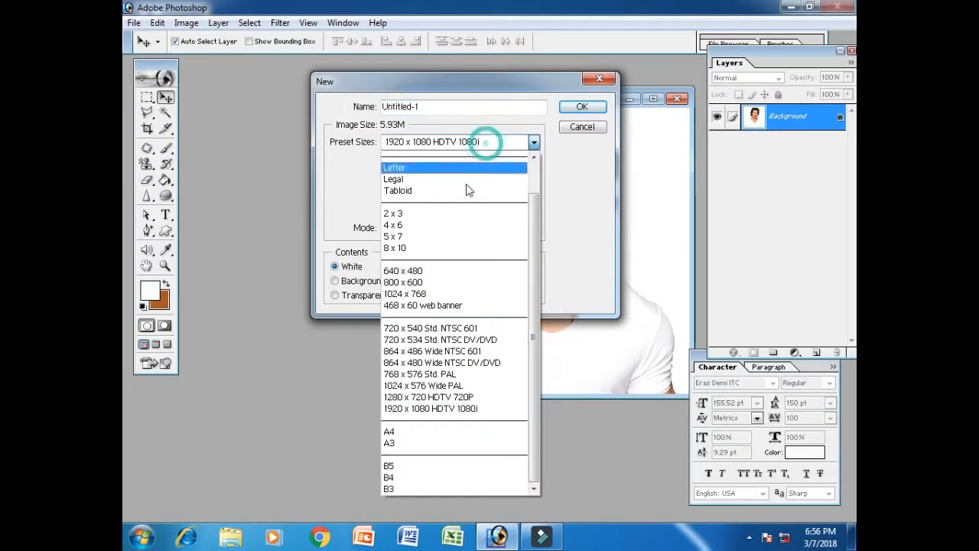
pyautogui.click(425, 410)
pyautogui.click(580, 109)
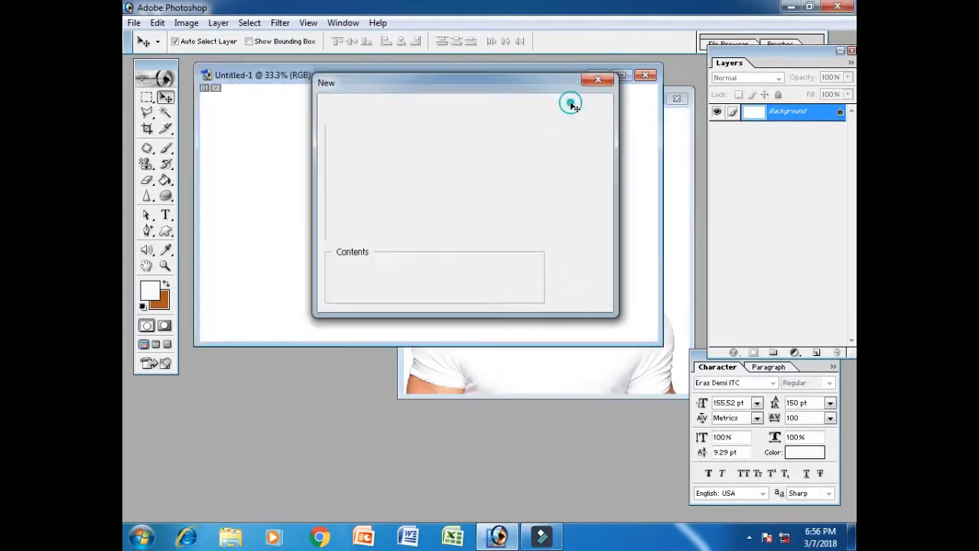
pyautogui.moveTo(367, 84); pyautogui.dragTo(351, 87)
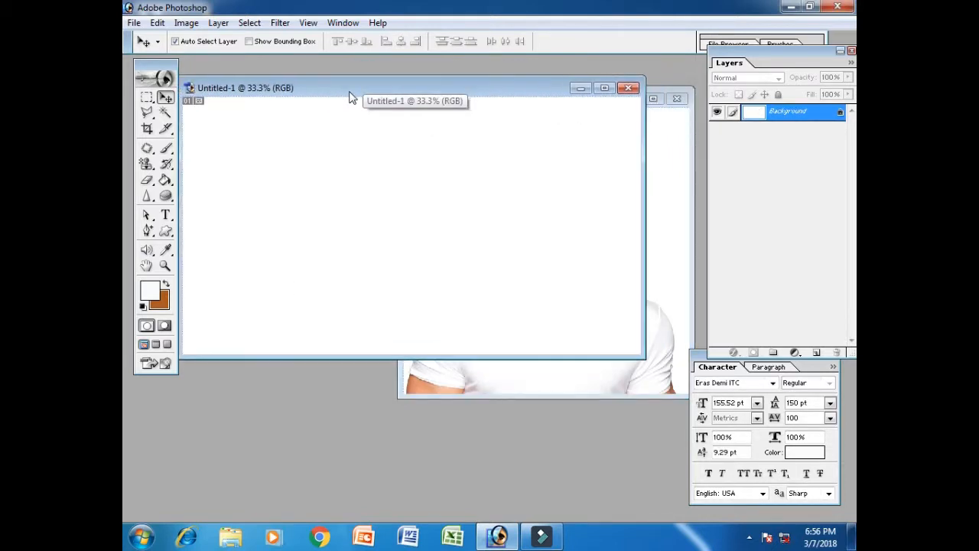
# - Copy the colour portrait into the blank Untitled-1 document and align it with the canvas's upper-left corner
pyautogui.click(582, 386)
pyautogui.moveTo(528, 101); pyautogui.dragTo(604, 245)
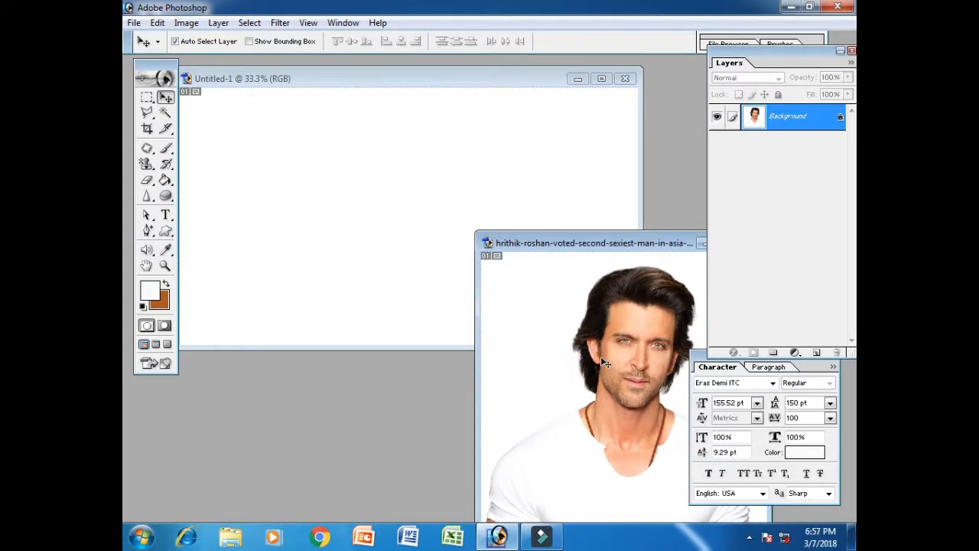
pyautogui.moveTo(601, 359); pyautogui.dragTo(436, 222)
pyautogui.moveTo(388, 172); pyautogui.dragTo(455, 199)
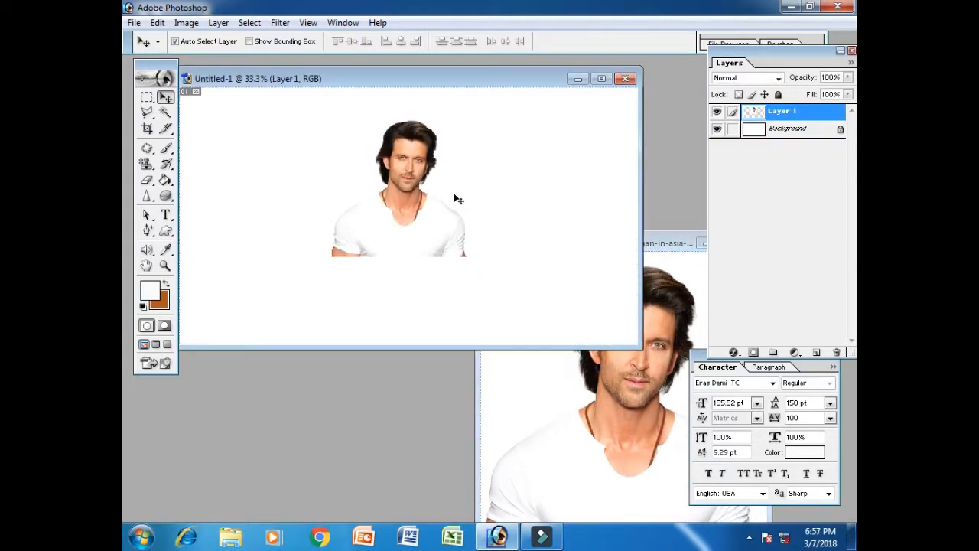
pyautogui.moveTo(426, 232); pyautogui.dragTo(291, 223)
pyautogui.moveTo(322, 89); pyautogui.dragTo(365, 94)
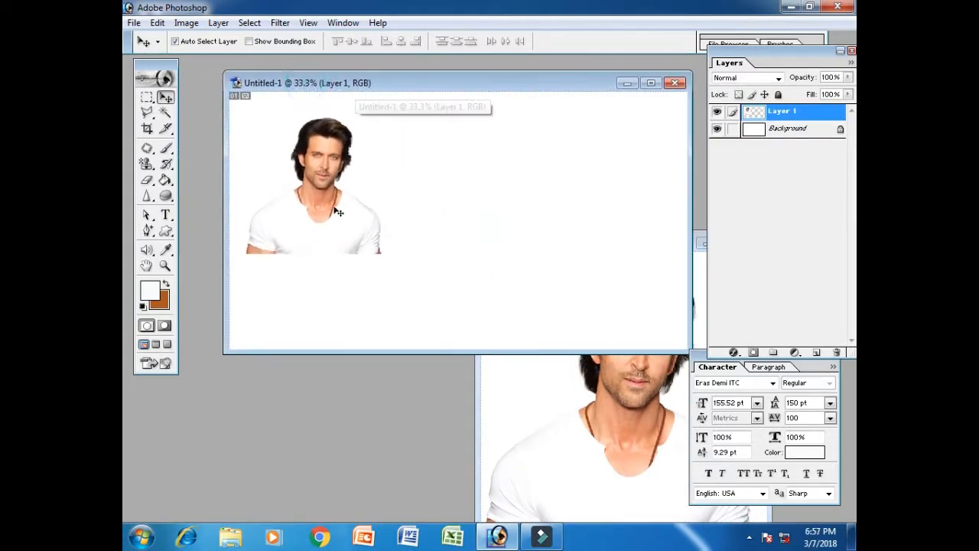
pyautogui.moveTo(336, 230); pyautogui.dragTo(317, 190)
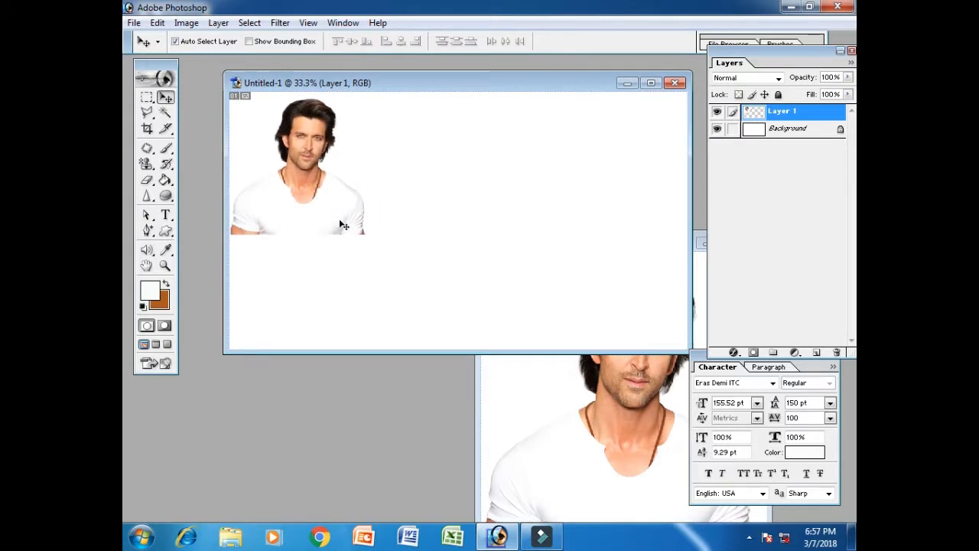
# - Scale the colour portrait to about 184% width and 180% height so it fills the canvas height
pyautogui.hotkey('ctrl', 't')
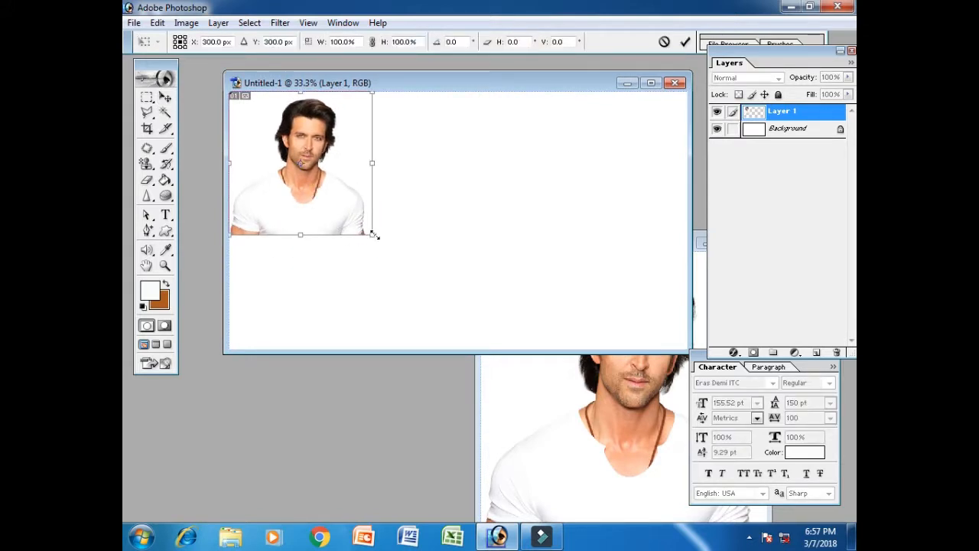
pyautogui.moveTo(374, 235); pyautogui.dragTo(496, 349)
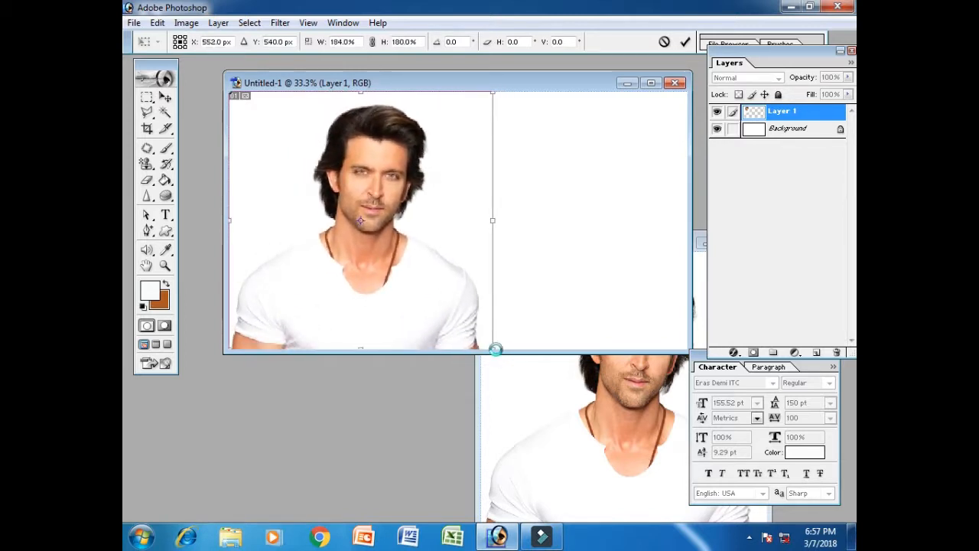
pyautogui.press('Return')
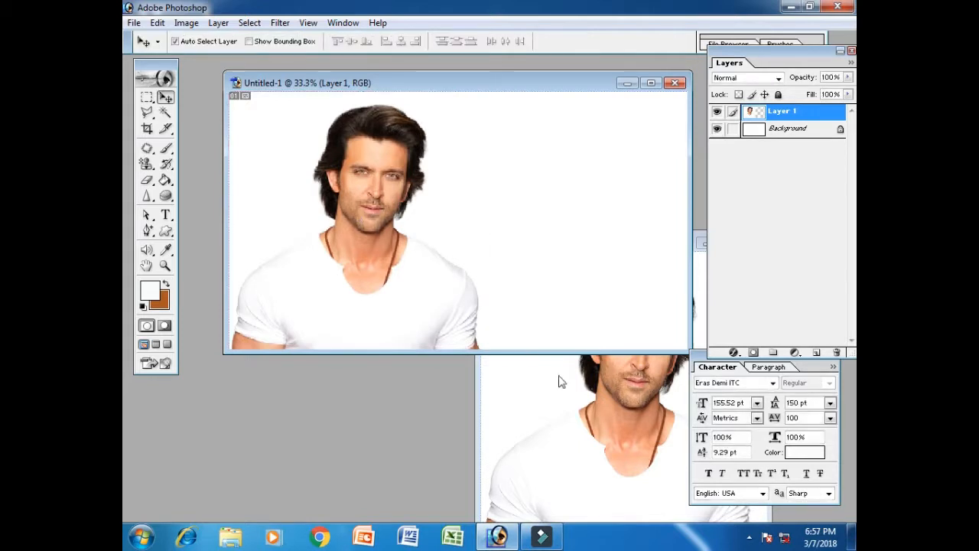
# - Convert the original portrait photo to Grayscale mode, discarding its colour information
pyautogui.click(620, 451)
pyautogui.moveTo(587, 244); pyautogui.dragTo(455, 237)
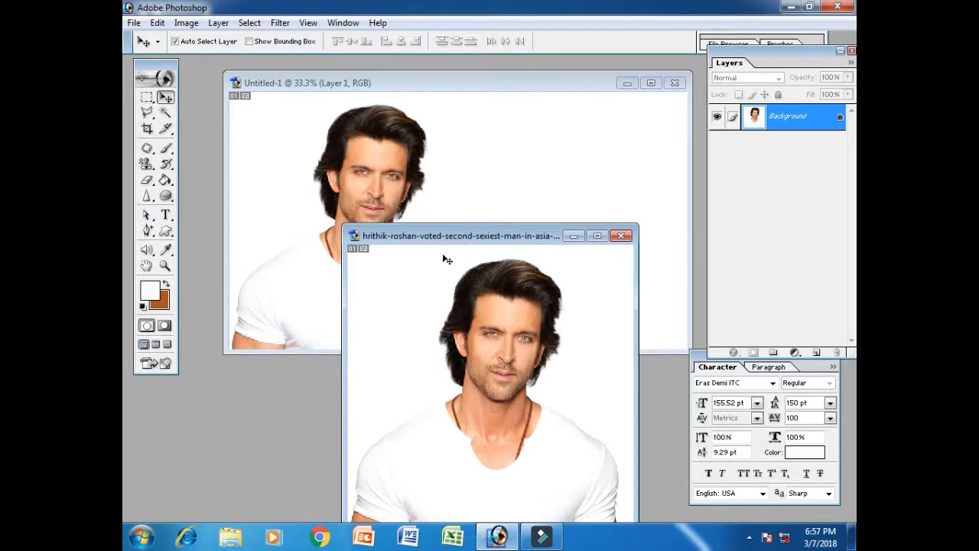
pyautogui.moveTo(448, 238); pyautogui.dragTo(463, 75)
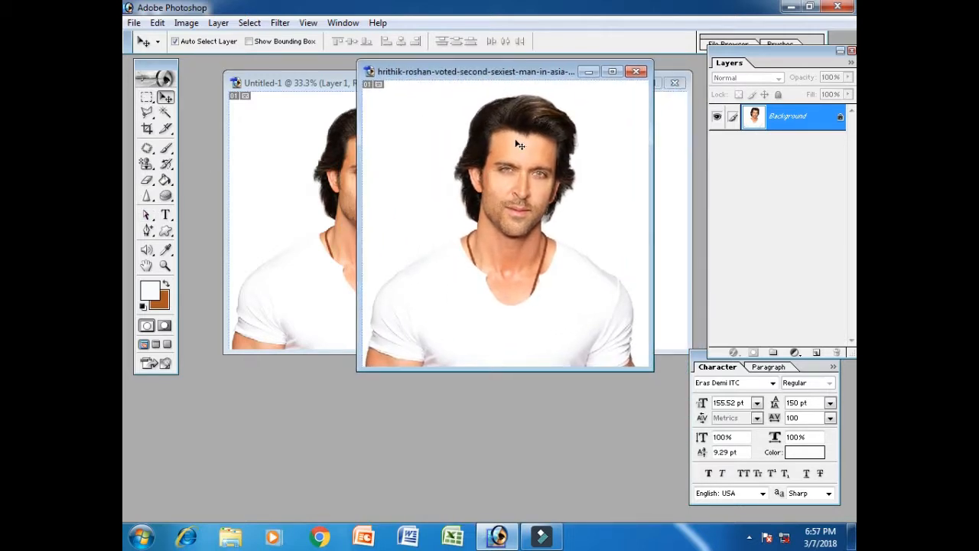
pyautogui.click(188, 24)
pyautogui.moveTo(219, 44)
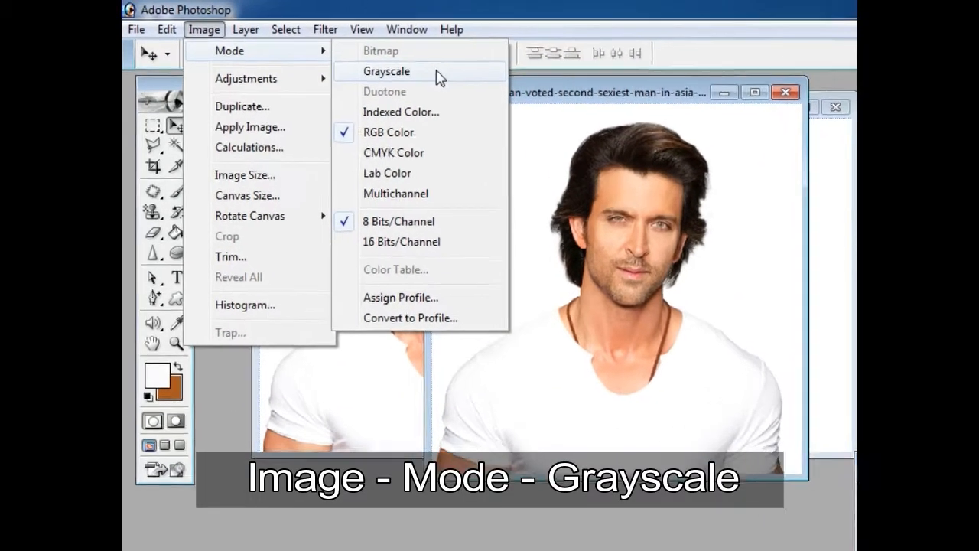
pyautogui.click(366, 55)
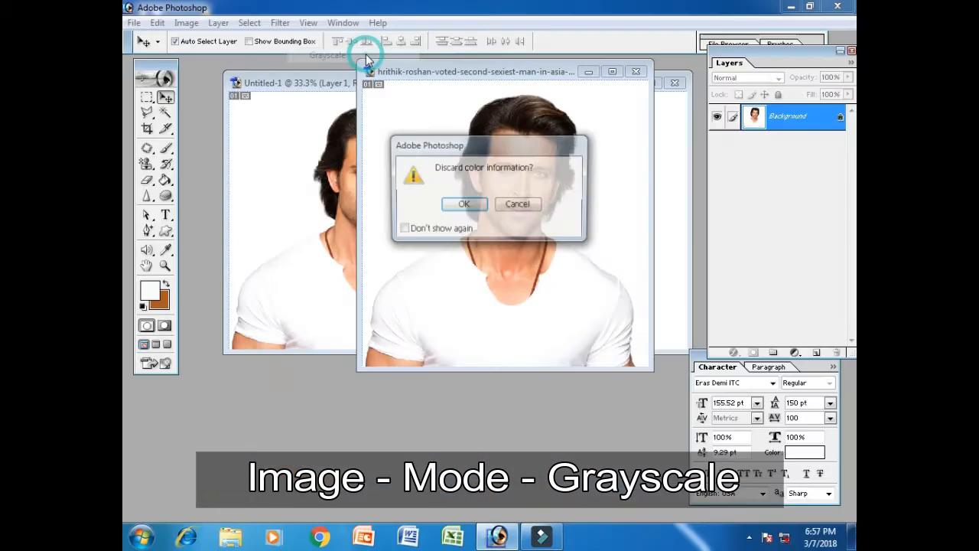
pyautogui.click(463, 205)
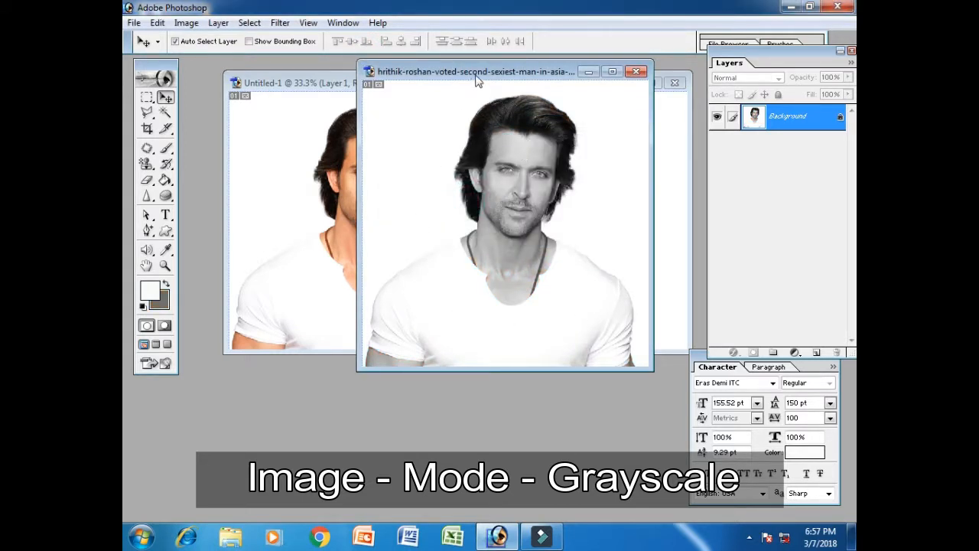
# - Copy the grayscale portrait into Untitled-1 and enlarge it on the canvas's right half, with a height of about 253.5%
pyautogui.moveTo(476, 74); pyautogui.dragTo(477, 394)
pyautogui.moveTo(492, 458); pyautogui.dragTo(524, 224)
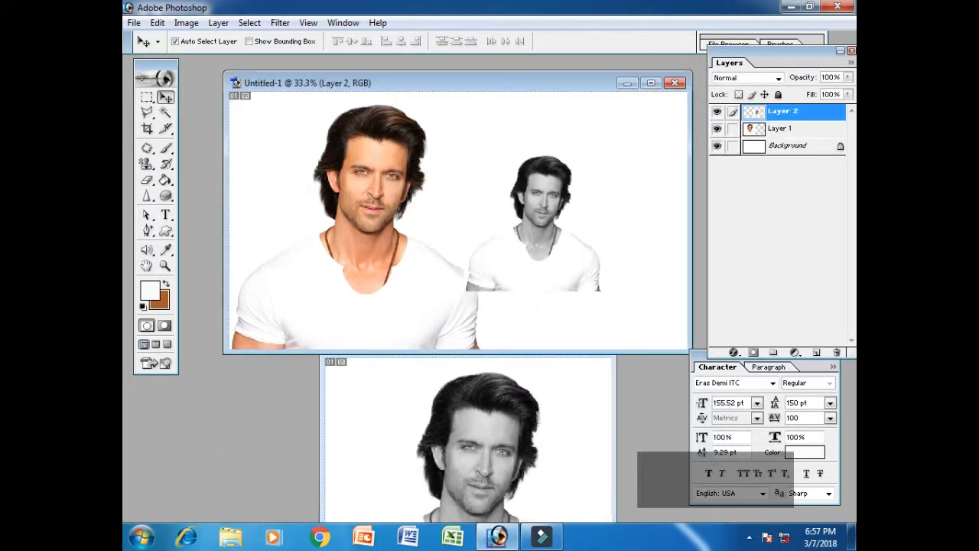
pyautogui.hotkey('ctrl', 't')
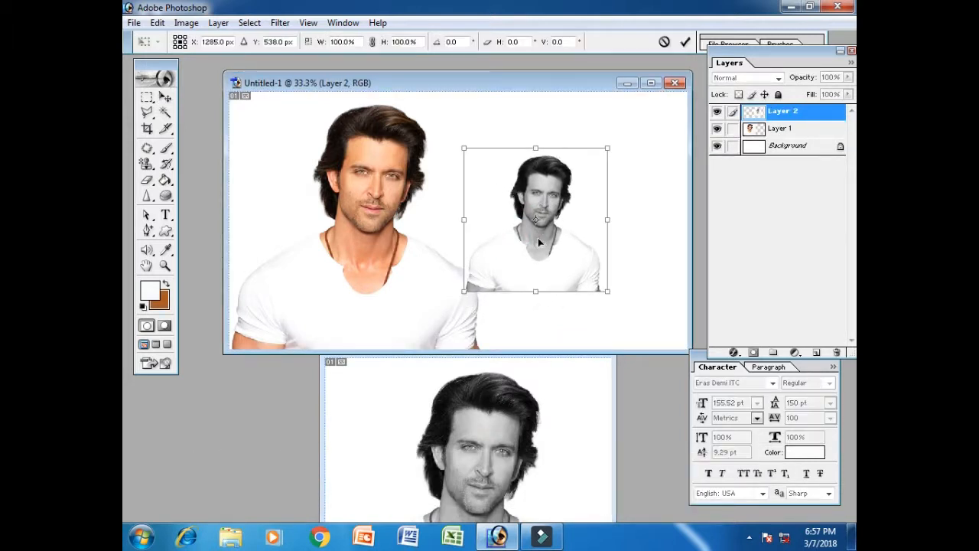
pyautogui.moveTo(612, 296); pyautogui.dragTo(709, 387)
pyautogui.moveTo(613, 226); pyautogui.dragTo(527, 308)
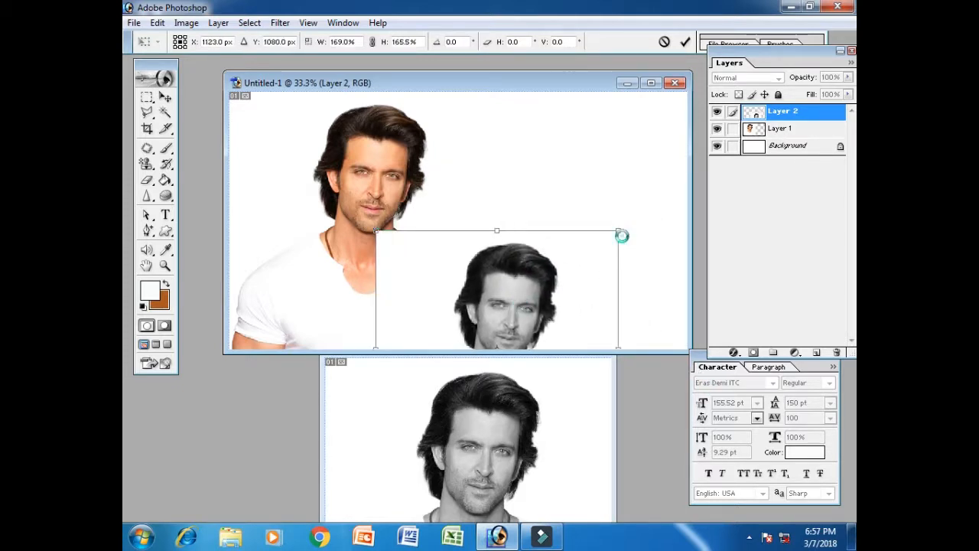
pyautogui.moveTo(622, 235); pyautogui.dragTo(686, 105)
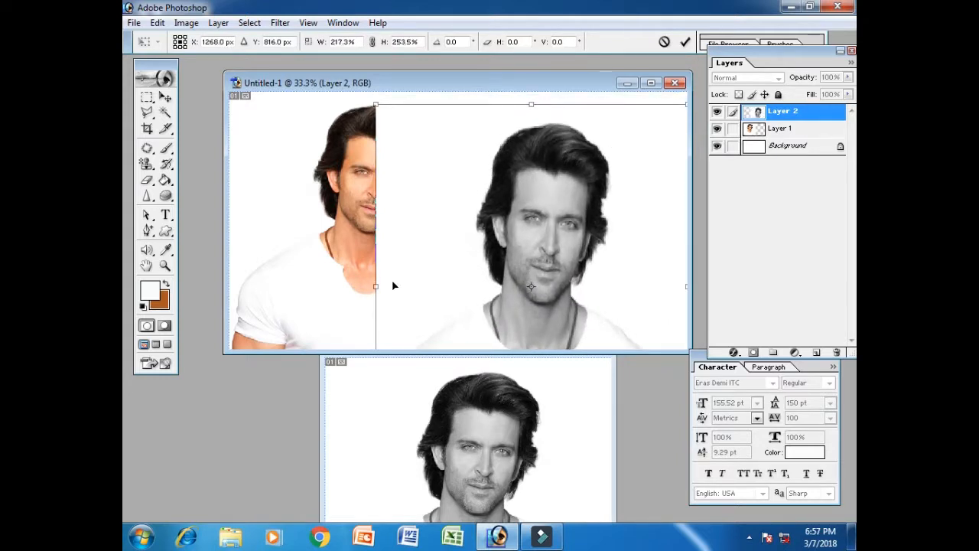
pyautogui.moveTo(374, 288); pyautogui.dragTo(309, 285)
pyautogui.moveTo(492, 182); pyautogui.dragTo(535, 171)
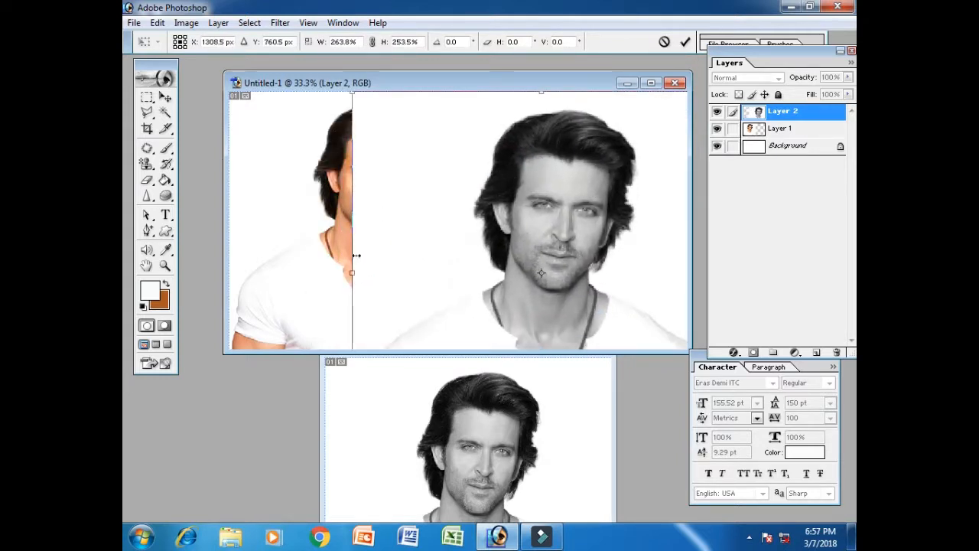
pyautogui.moveTo(348, 273); pyautogui.dragTo(472, 291)
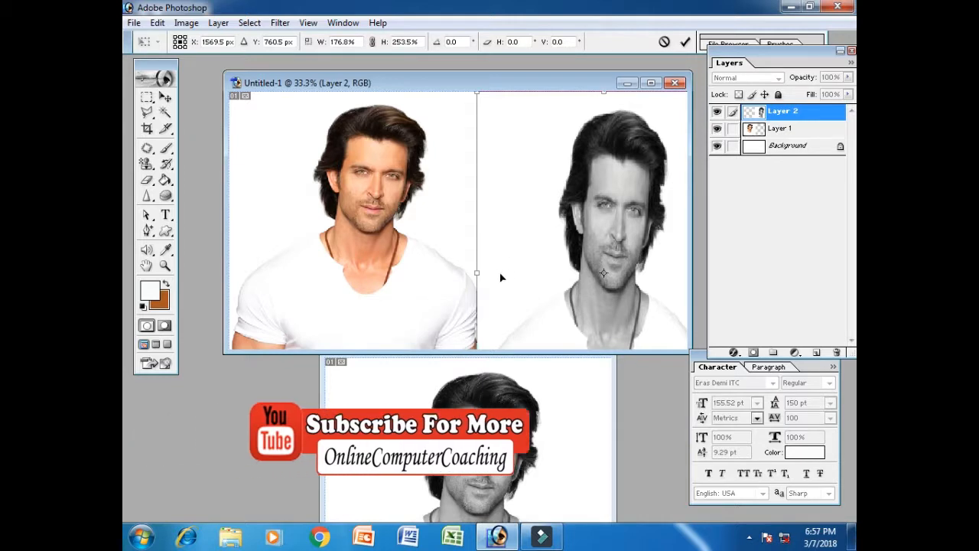
pyautogui.click(478, 273)
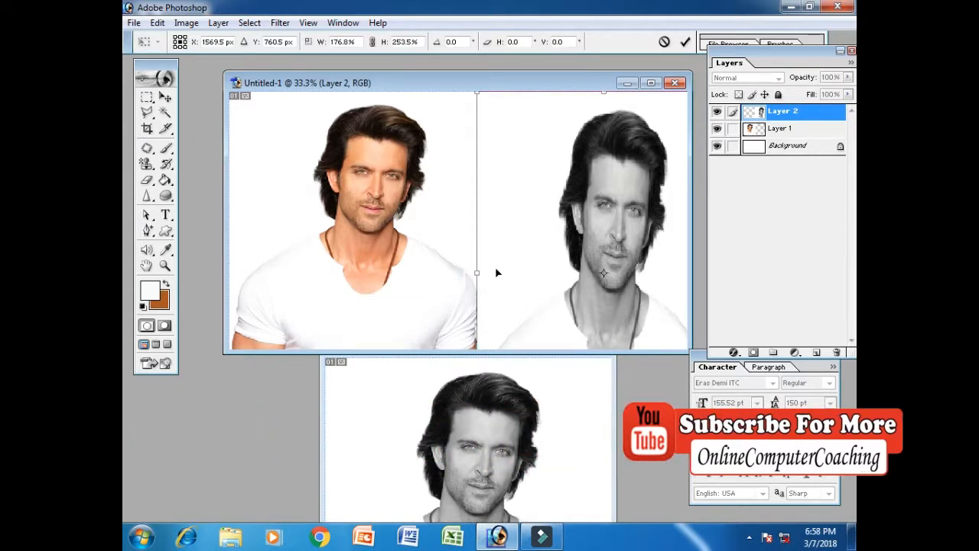
pyautogui.moveTo(479, 273); pyautogui.dragTo(401, 273)
pyautogui.press('Return')
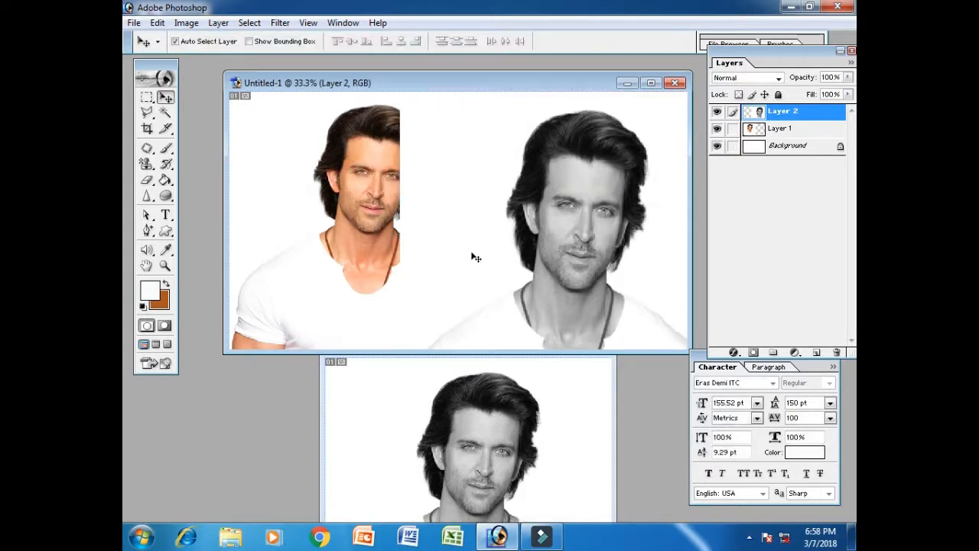
# - Delete the grayscale layer's white background using the Magic Wand at tolerance 32, deselect, and shift the portrait slightly toward the colour one
pyautogui.click(164, 113)
pyautogui.click(453, 205)
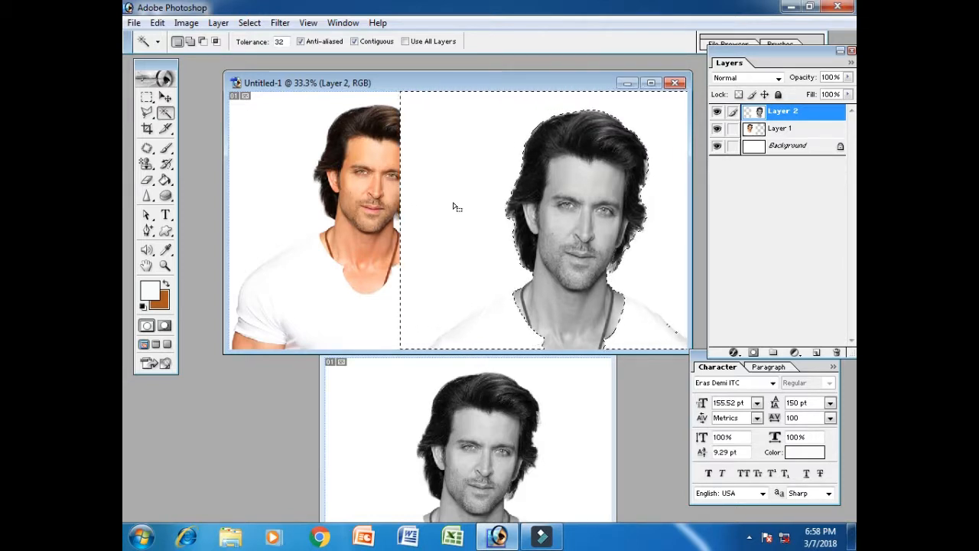
pyautogui.press('Delete')
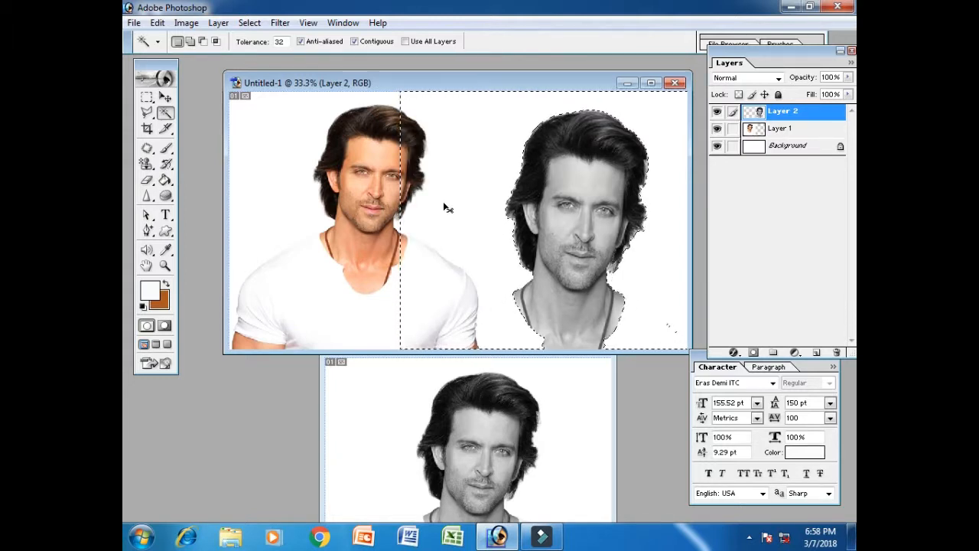
pyautogui.hotkey('ctrl', 'd')
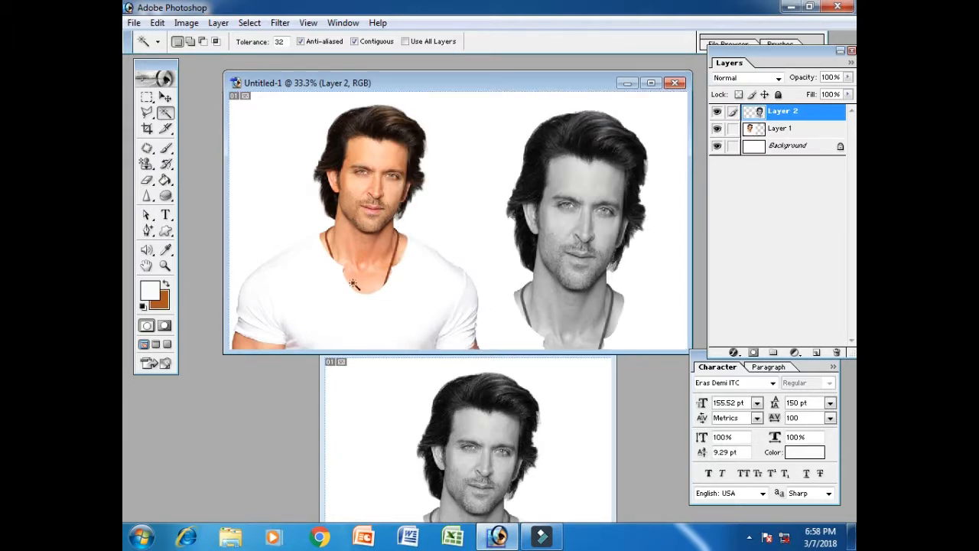
pyautogui.click(166, 98)
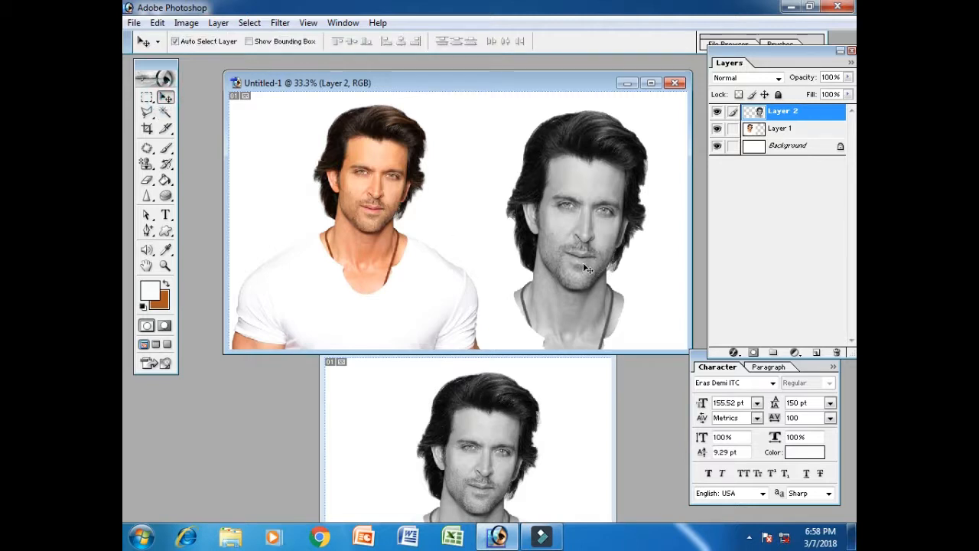
pyautogui.moveTo(585, 268); pyautogui.dragTo(563, 266)
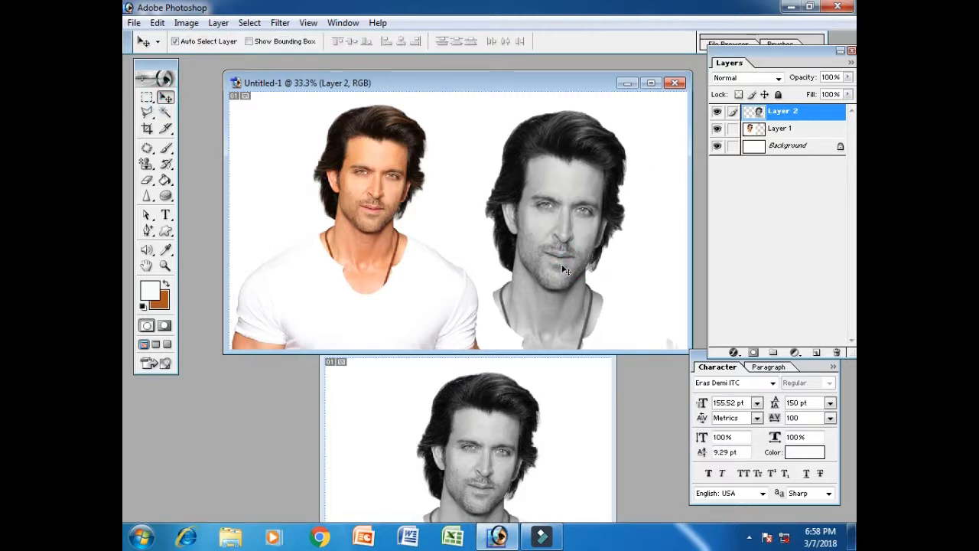
# - Scale the grayscale portrait to about 125.6% width and 104.3% height, and shift it slightly toward the colour portrait
pyautogui.hotkey('ctrl', 't')
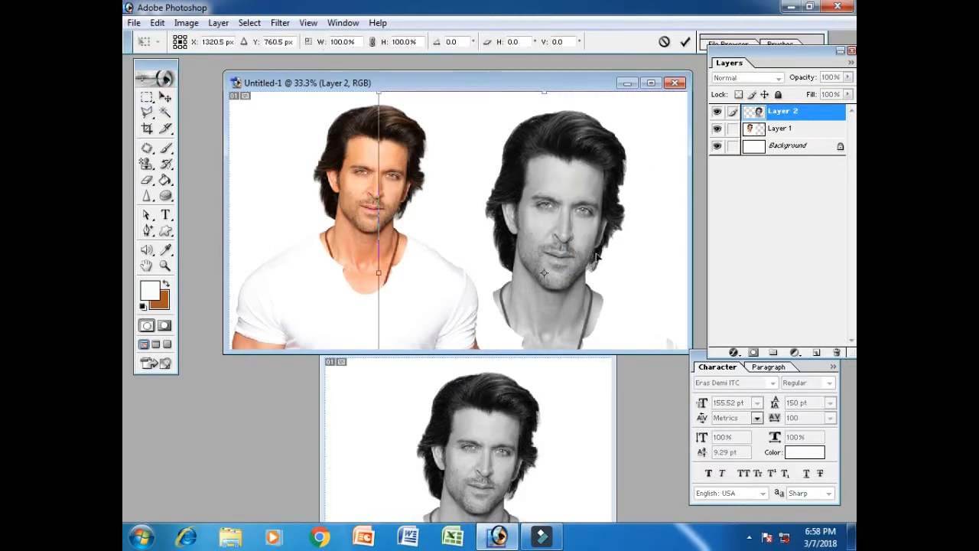
pyautogui.click(651, 82)
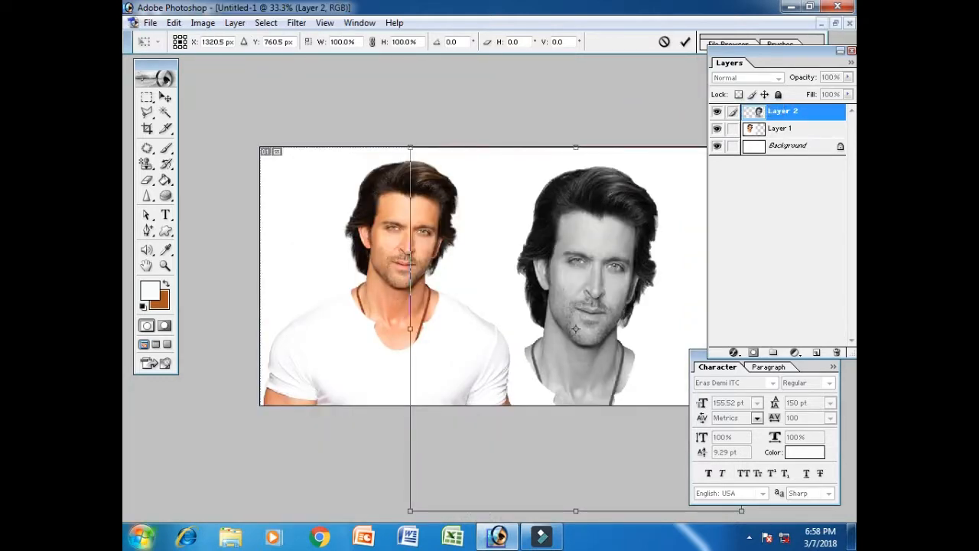
pyautogui.hotkey('ctrl', '-')
pyautogui.hotkey('ctrl', '-')
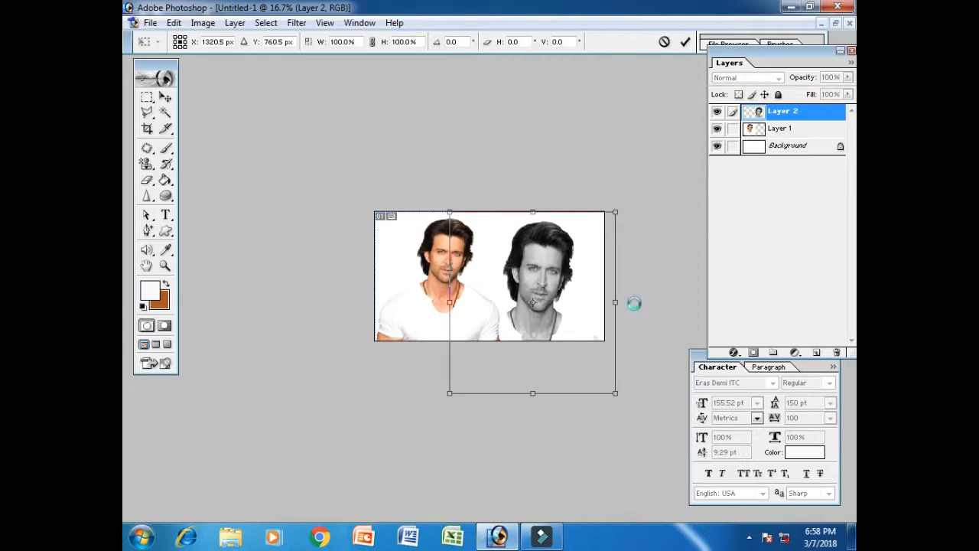
pyautogui.moveTo(615, 302); pyautogui.dragTo(657, 304)
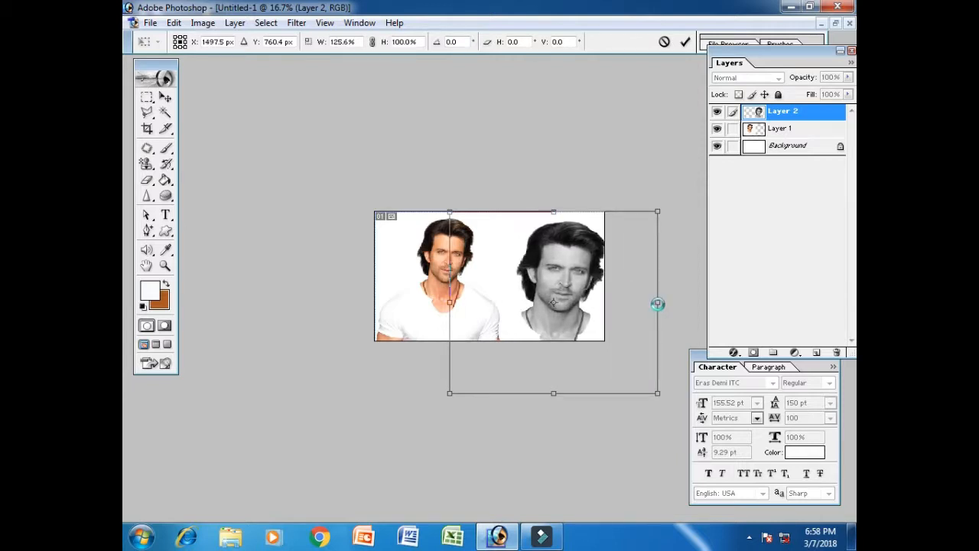
pyautogui.moveTo(566, 266); pyautogui.dragTo(560, 263)
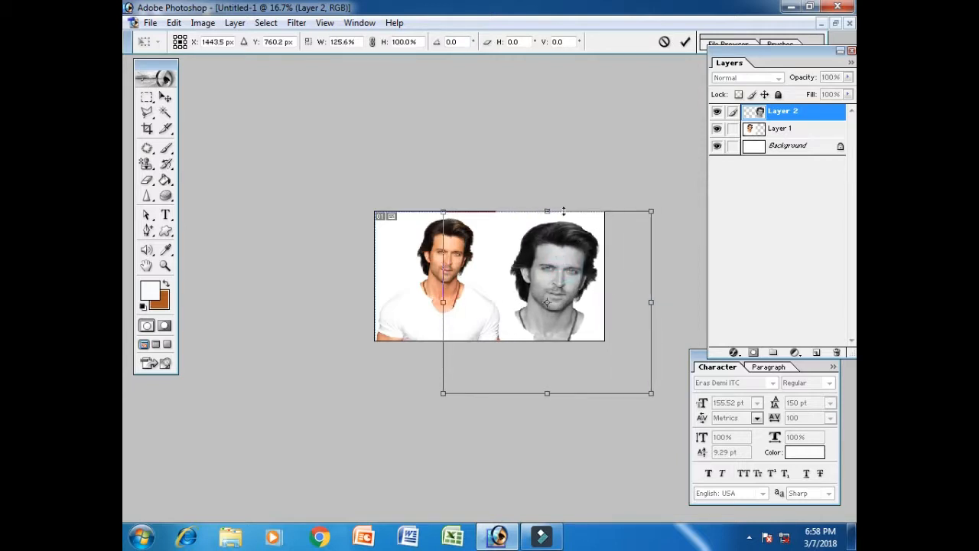
pyautogui.moveTo(544, 209); pyautogui.dragTo(543, 203)
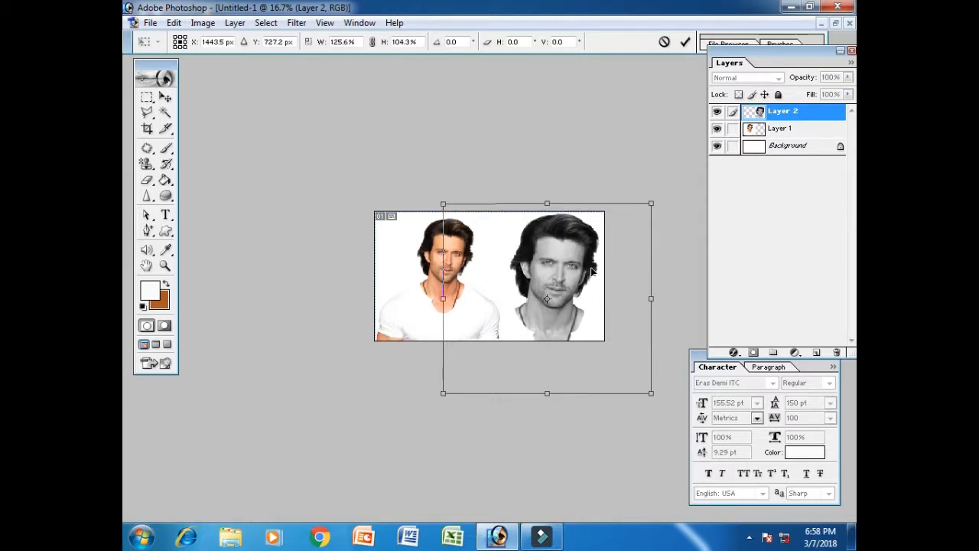
pyautogui.press('Return')
pyautogui.hotkey('ctrl', '+')
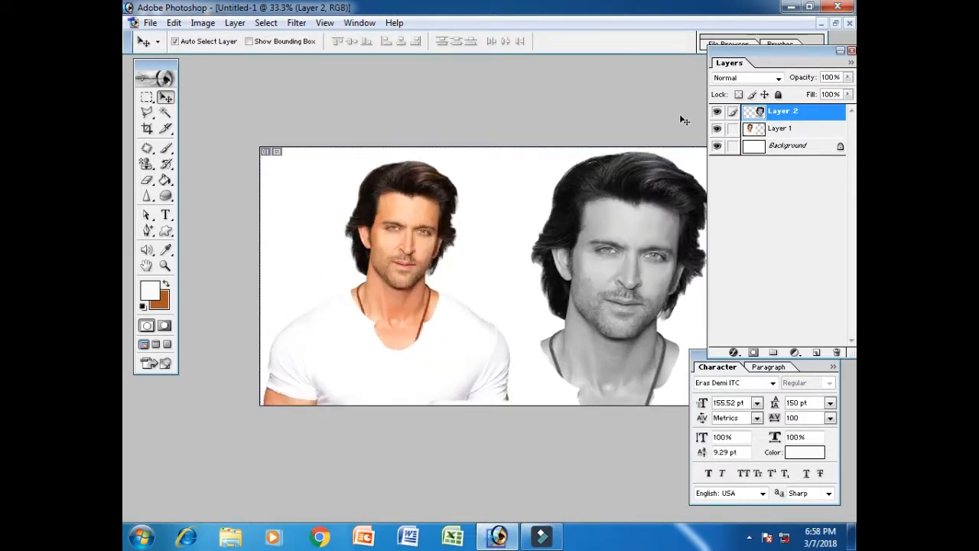
pyautogui.moveTo(603, 218); pyautogui.dragTo(587, 216)
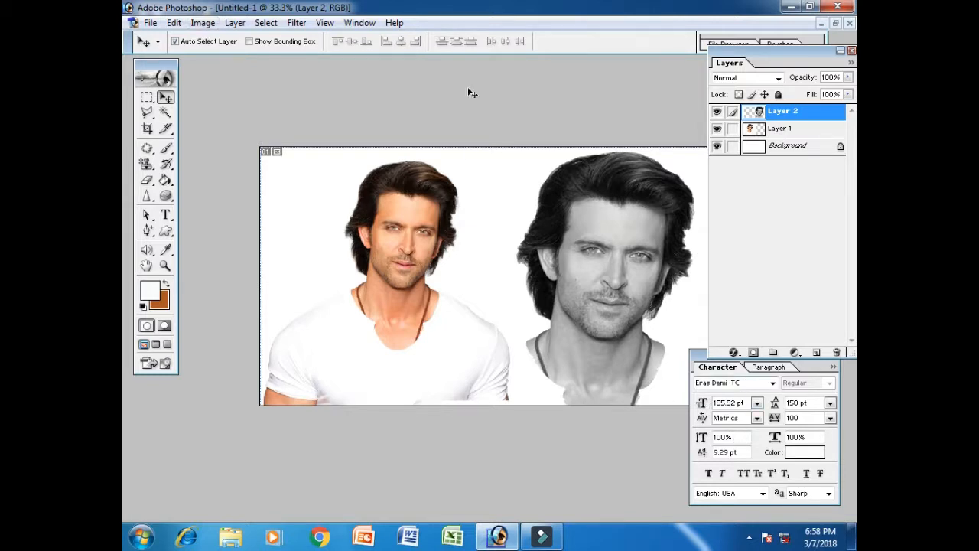
# - Close Untitled-1 and the grayscale portrait photo without saving changes to either
pyautogui.click(849, 23)
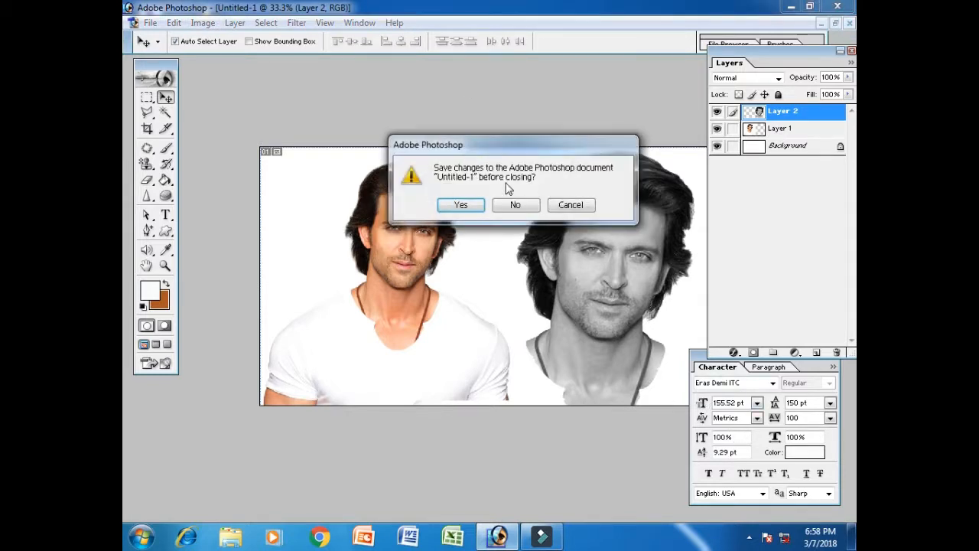
pyautogui.click(516, 205)
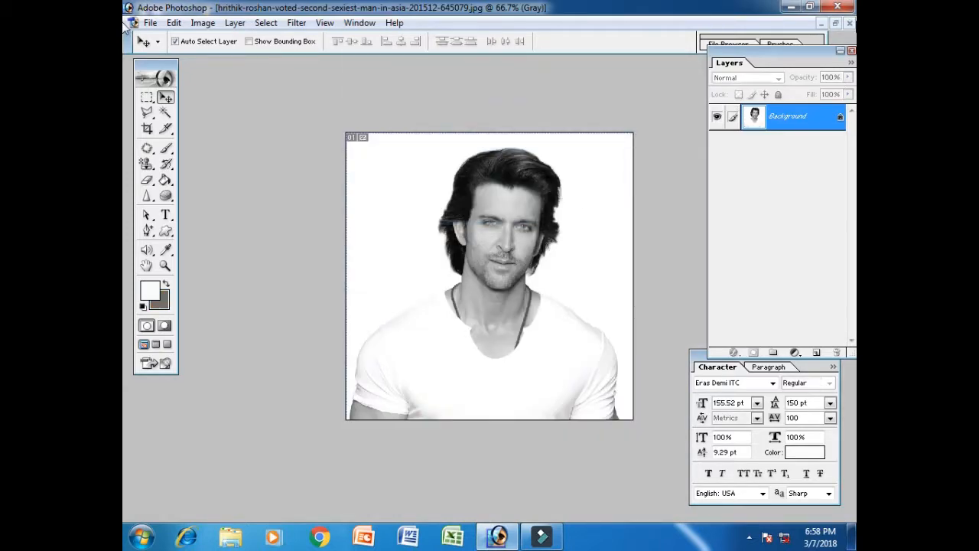
pyautogui.click(849, 23)
pyautogui.click(518, 210)
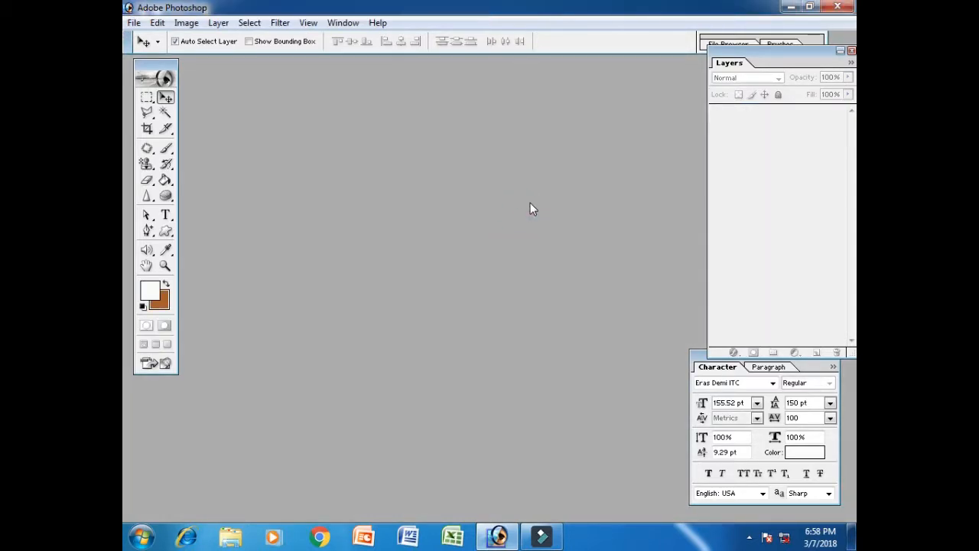
# - Open The-Natural-Style-of-The-Bride-For-Their-Wedding-a-Hairstyle-And-Natural-Makeup-440x532.jpg from the YouTube Channel folder and place its window near the middle of the workspace
pyautogui.doubleClick(530, 203)
pyautogui.moveTo(641, 154); pyautogui.dragTo(646, 304)
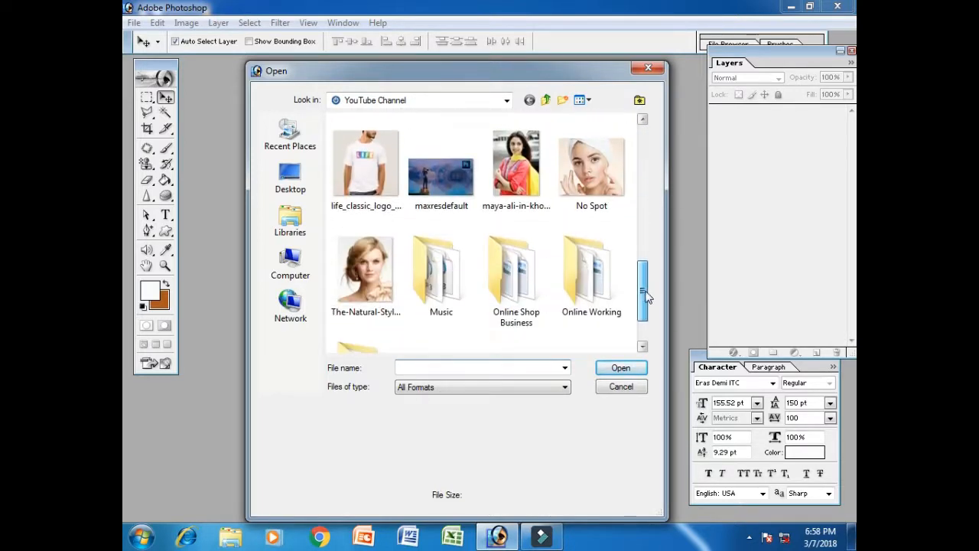
pyautogui.click(374, 264)
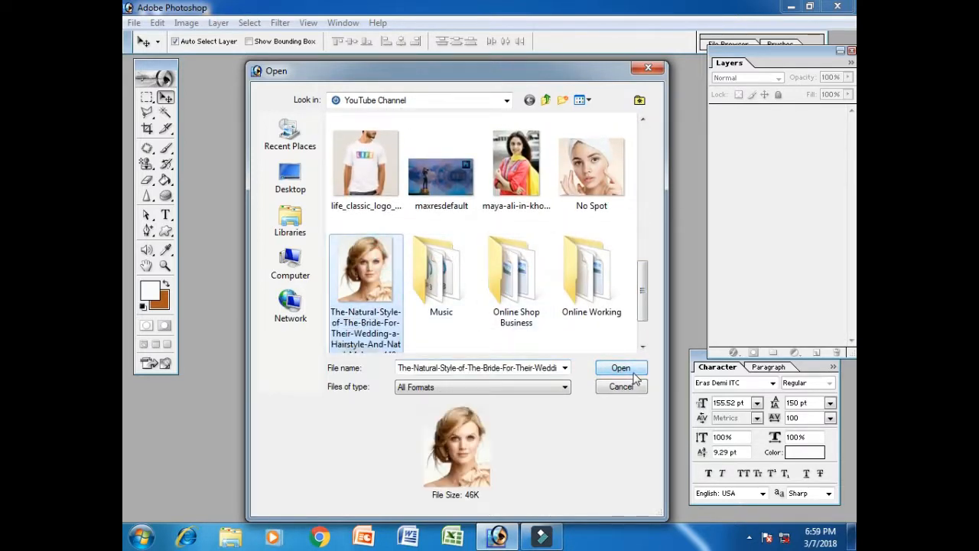
pyautogui.click(621, 369)
pyautogui.moveTo(354, 66); pyautogui.dragTo(427, 72)
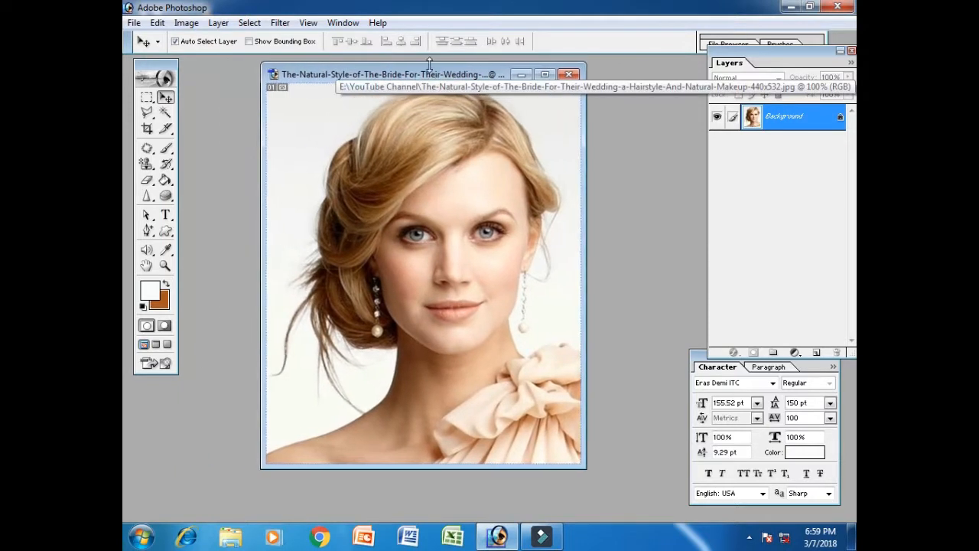
# - Choose the Sponge Tool in Desaturate mode and set its brush diameter to about 96 px
pyautogui.click(166, 197)
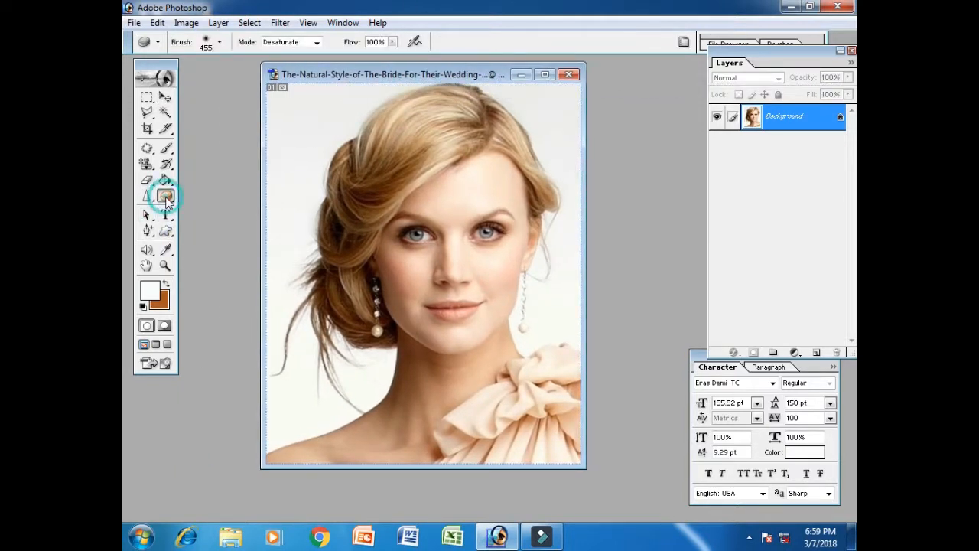
pyautogui.moveTo(166, 199)
pyautogui.mouseDown()
pyautogui.moveTo(222, 207)
pyautogui.moveTo(202, 234)
pyautogui.mouseUp()
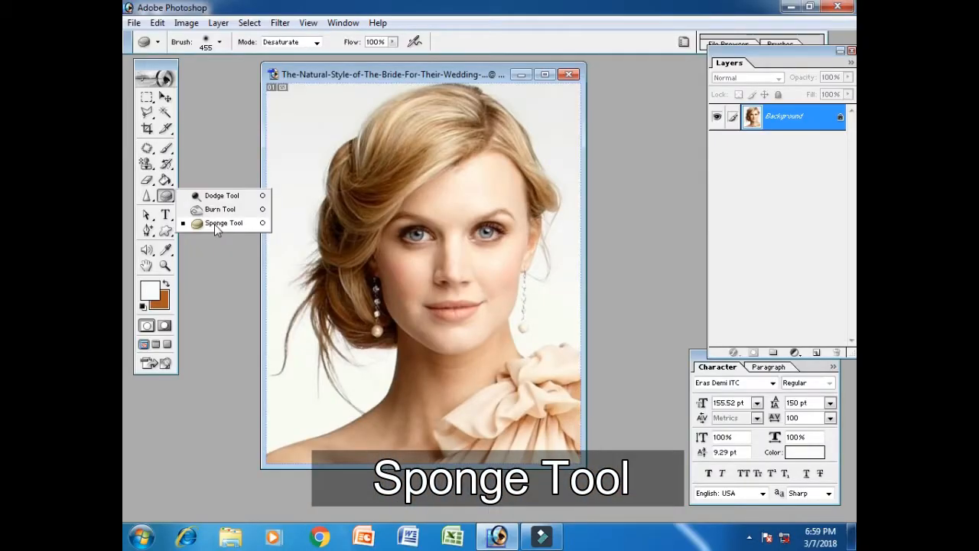
pyautogui.click(214, 224)
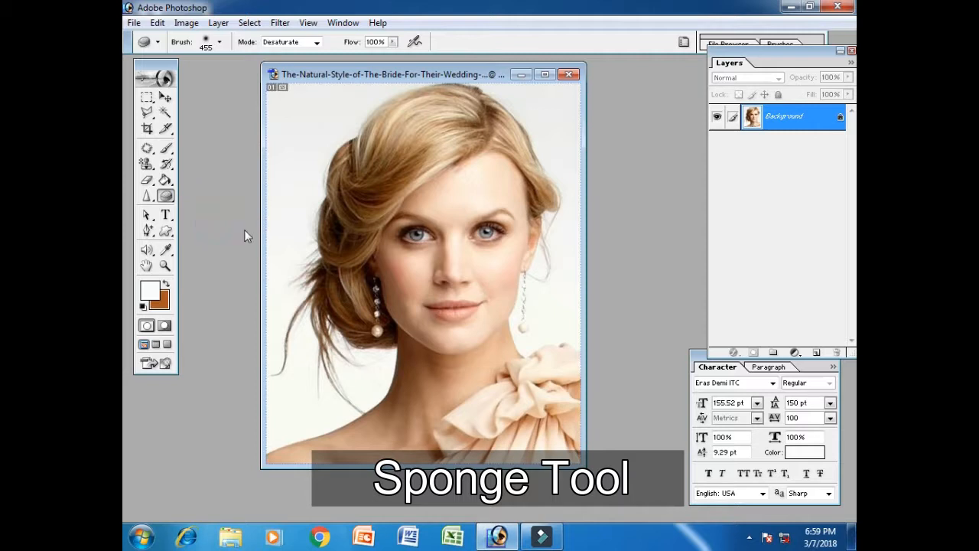
pyautogui.click(219, 42)
pyautogui.moveTo(261, 81); pyautogui.dragTo(195, 73)
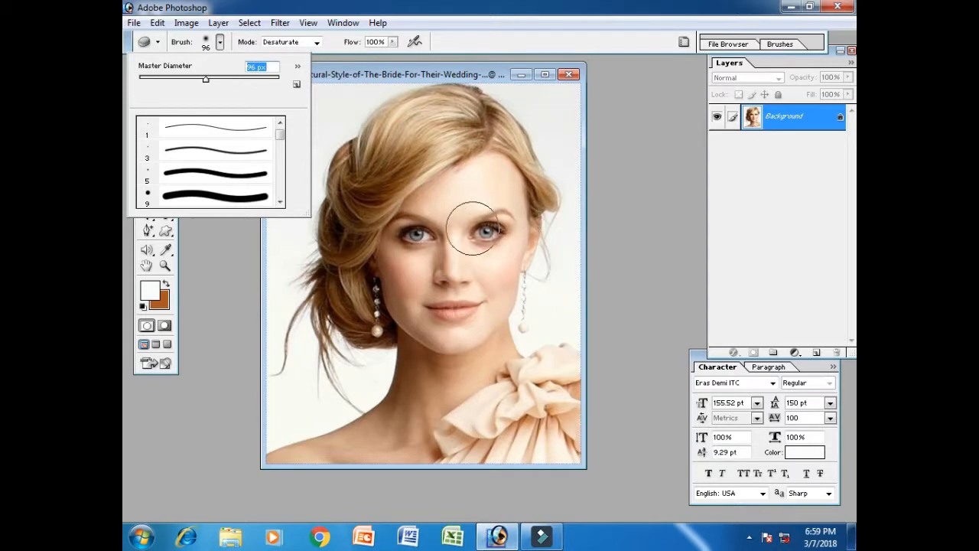
# - Desaturate the woman's face, hair and neck with Sponge Tool strokes, leaving the dress in colour
pyautogui.click(421, 222)
pyautogui.moveTo(426, 205)
pyautogui.mouseDown()
pyautogui.moveTo(492, 185)
pyautogui.moveTo(480, 192)
pyautogui.moveTo(465, 153)
pyautogui.moveTo(449, 236)
pyautogui.moveTo(489, 258)
pyautogui.moveTo(510, 222)
pyautogui.moveTo(502, 273)
pyautogui.moveTo(461, 289)
pyautogui.mouseUp()
pyautogui.moveTo(398, 342)
pyautogui.mouseDown()
pyautogui.moveTo(409, 244)
pyautogui.moveTo(417, 318)
pyautogui.moveTo(430, 335)
pyautogui.moveTo(456, 216)
pyautogui.moveTo(462, 351)
pyautogui.moveTo(509, 238)
pyautogui.moveTo(539, 203)
pyautogui.moveTo(519, 324)
pyautogui.moveTo(503, 262)
pyautogui.mouseUp()
pyautogui.moveTo(348, 344)
pyautogui.mouseDown()
pyautogui.moveTo(366, 173)
pyautogui.moveTo(345, 284)
pyautogui.moveTo(356, 283)
pyautogui.moveTo(307, 246)
pyautogui.moveTo(371, 106)
pyautogui.moveTo(384, 96)
pyautogui.moveTo(388, 117)
pyautogui.moveTo(407, 114)
pyautogui.moveTo(400, 125)
pyautogui.moveTo(427, 95)
pyautogui.moveTo(375, 163)
pyautogui.moveTo(485, 132)
pyautogui.mouseUp()
pyautogui.moveTo(529, 166)
pyautogui.mouseDown()
pyautogui.moveTo(517, 333)
pyautogui.moveTo(398, 390)
pyautogui.moveTo(418, 188)
pyautogui.mouseUp()
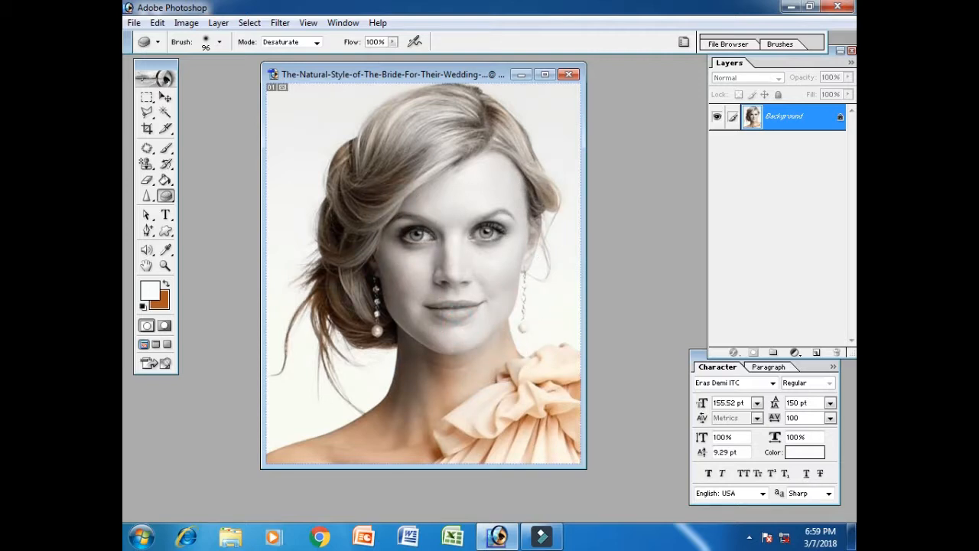
pyautogui.moveTo(335, 263); pyautogui.dragTo(315, 344)
pyautogui.moveTo(369, 113)
pyautogui.mouseDown()
pyautogui.moveTo(329, 183)
pyautogui.moveTo(437, 88)
pyautogui.moveTo(456, 123)
pyautogui.mouseUp()
pyautogui.moveTo(533, 263)
pyautogui.mouseDown()
pyautogui.moveTo(471, 418)
pyautogui.moveTo(478, 371)
pyautogui.mouseUp()
# - Close the bride photo without saving, reopen the original from the YouTube Channel folder, and move its window toward the middle
pyautogui.click(569, 75)
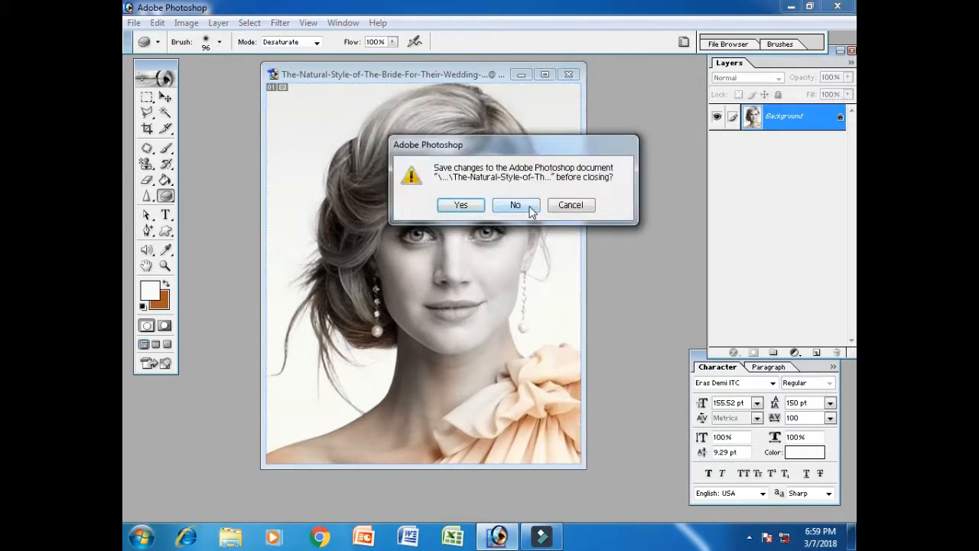
pyautogui.click(515, 205)
pyautogui.doubleClick(490, 159)
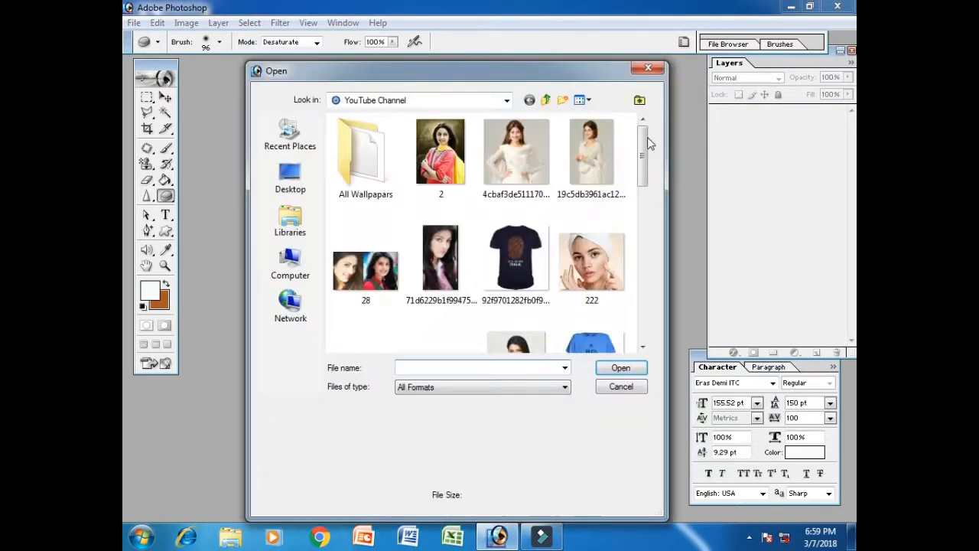
pyautogui.scroll(-10, 643, 152)
pyautogui.click(365, 198)
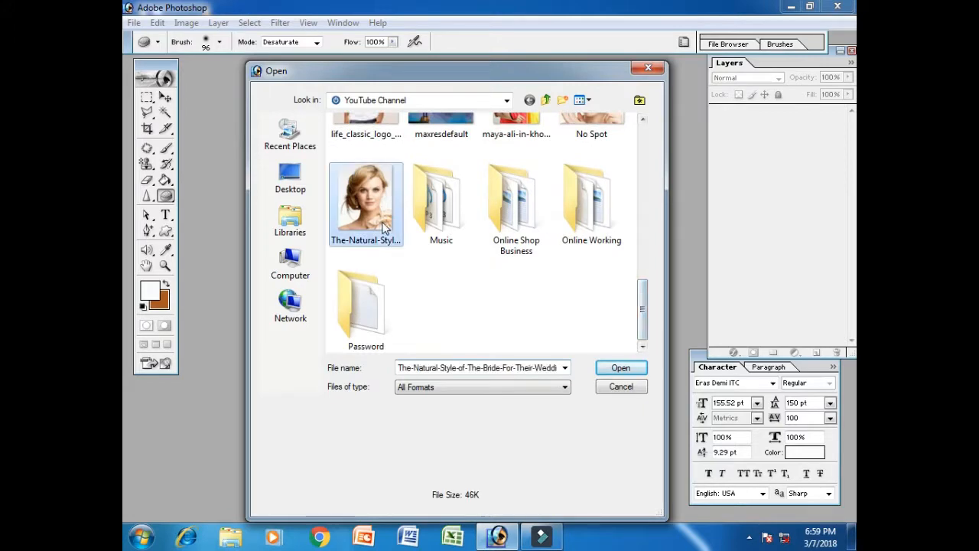
pyautogui.click(620, 369)
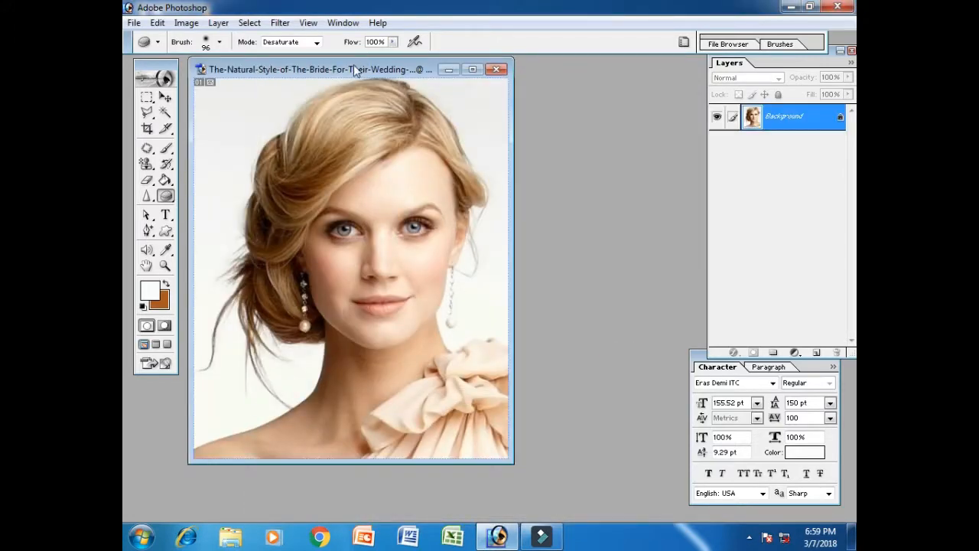
pyautogui.moveTo(354, 71); pyautogui.dragTo(426, 75)
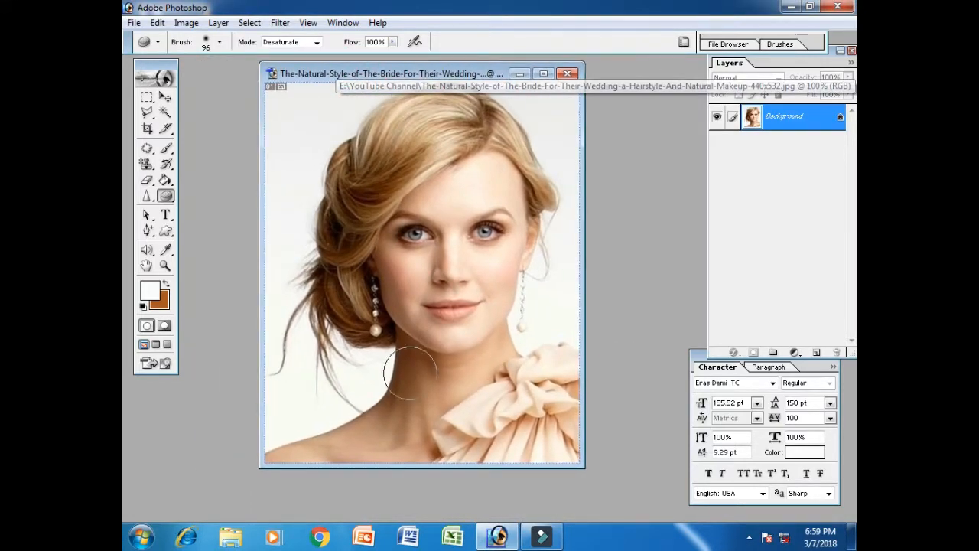
# - Maximize the photo and select its full-height right half, from the face's centre line outward, with the Rectangular Marquee
pyautogui.click(148, 99)
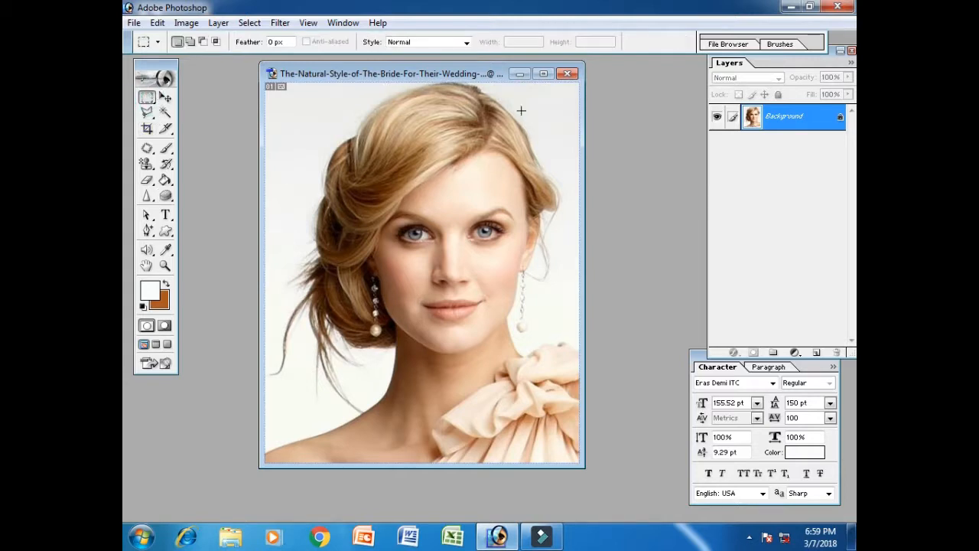
pyautogui.doubleClick(471, 73)
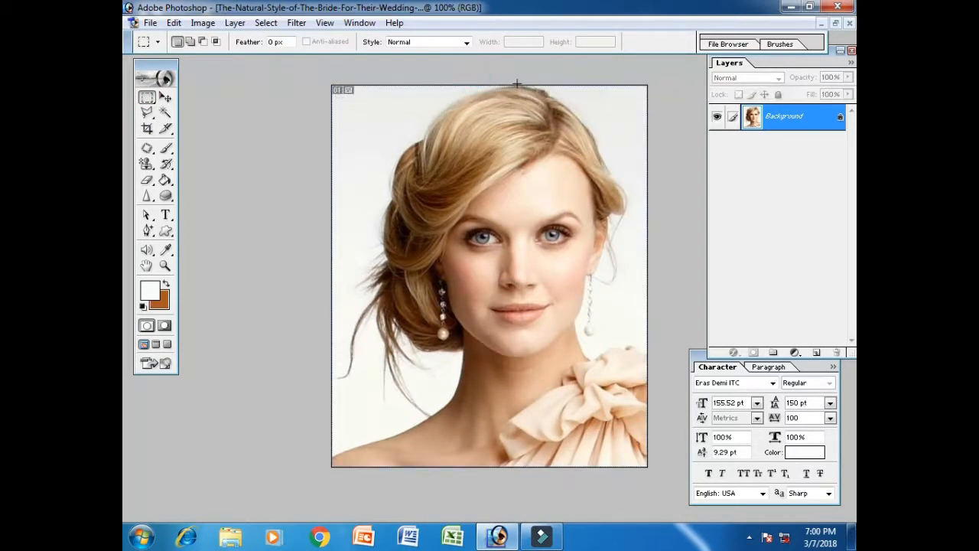
pyautogui.moveTo(658, 457); pyautogui.dragTo(658, 470)
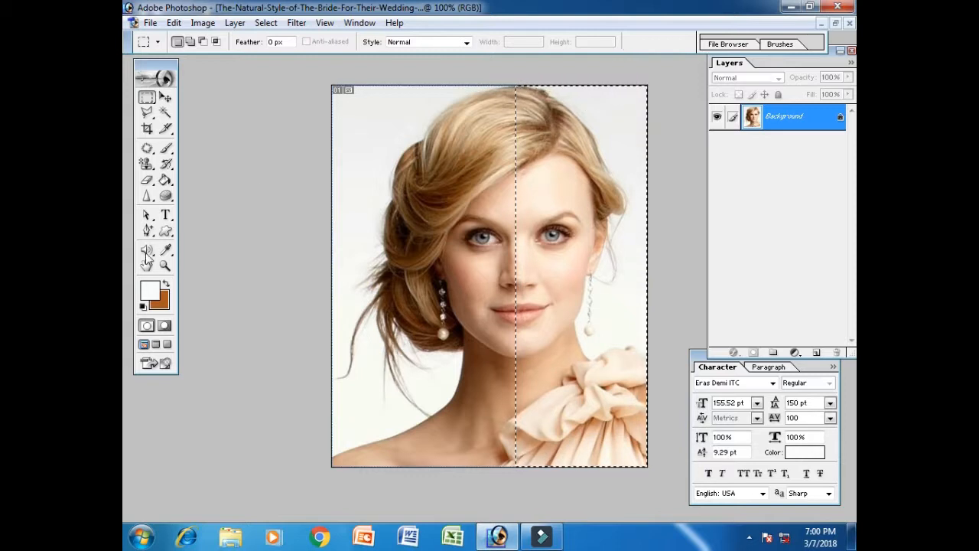
# - Begin desaturating the face inside the selected half with the Sponge Tool and the 96 px brush
pyautogui.click(167, 197)
pyautogui.rightClick(173, 198)
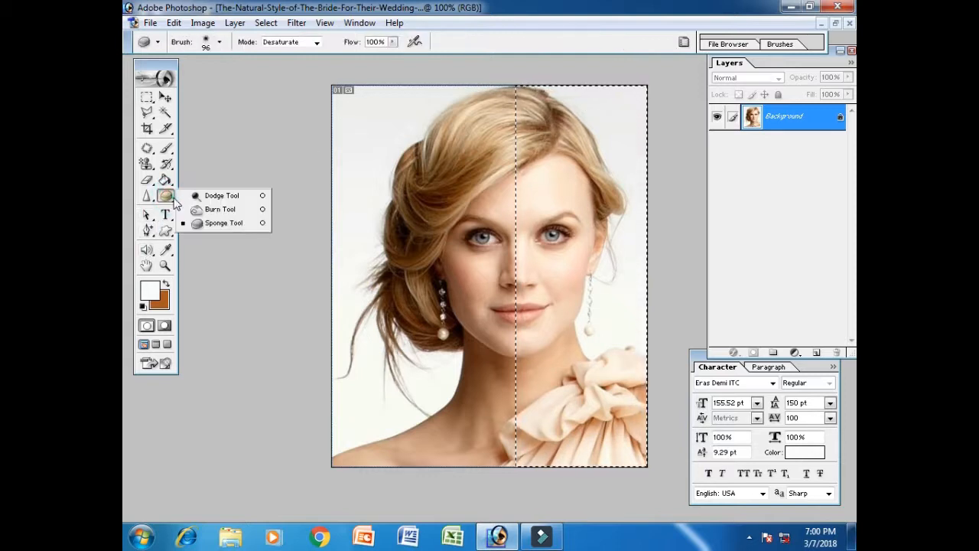
pyautogui.click(203, 226)
pyautogui.click(566, 127)
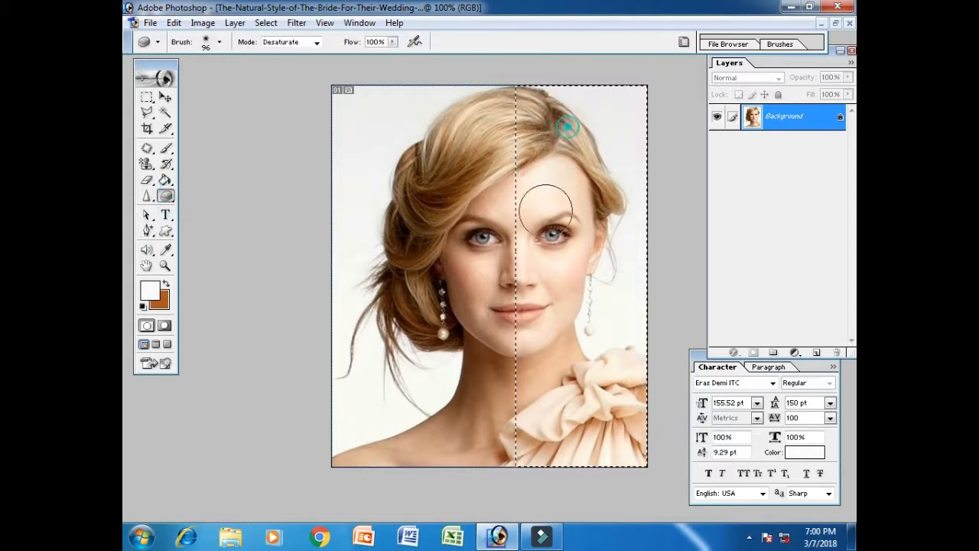
pyautogui.moveTo(538, 348)
pyautogui.mouseDown()
pyautogui.moveTo(559, 255)
pyautogui.moveTo(553, 232)
pyautogui.mouseUp()
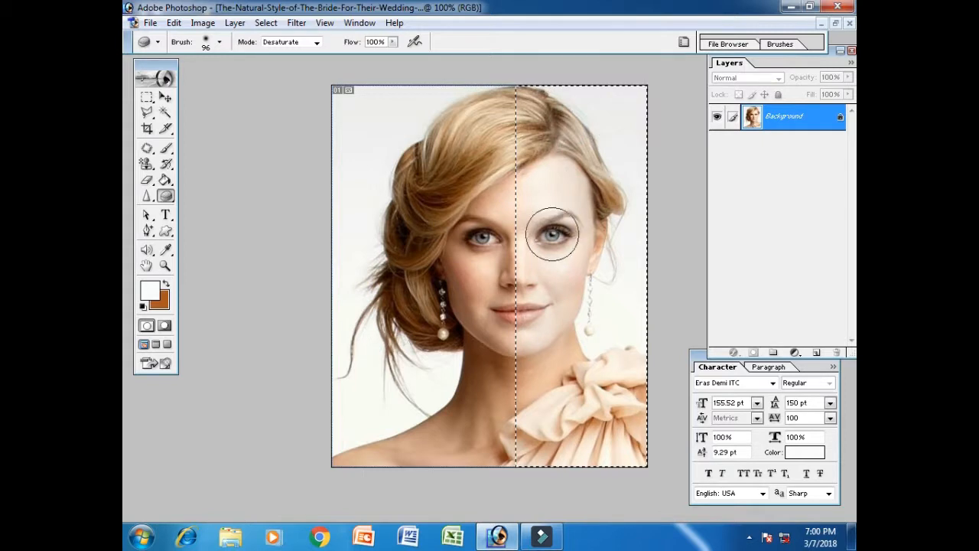
# - Enlarge the Sponge brush to about 159 px and desaturate the selected half's hair, face, neck and dress
pyautogui.click(220, 42)
pyautogui.moveTo(209, 80); pyautogui.dragTo(216, 79)
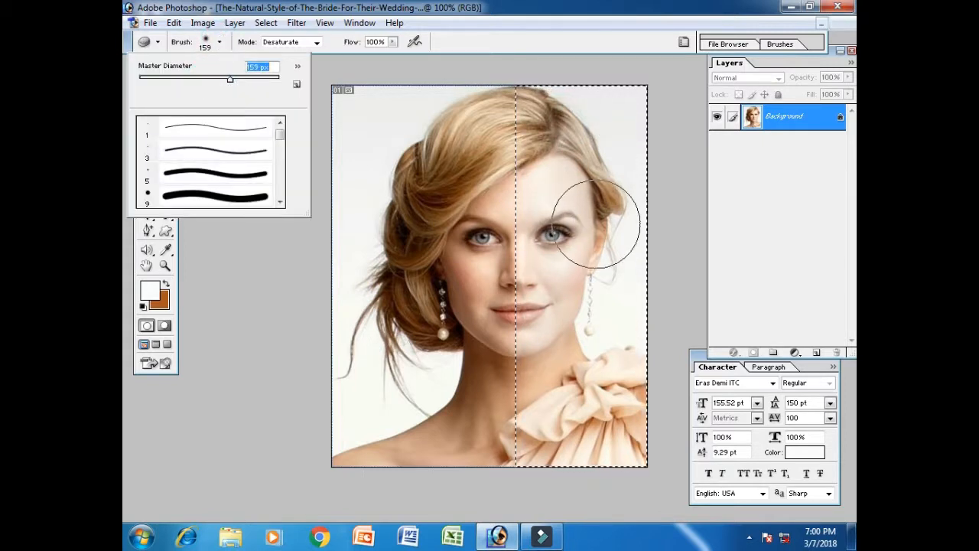
pyautogui.click(555, 180)
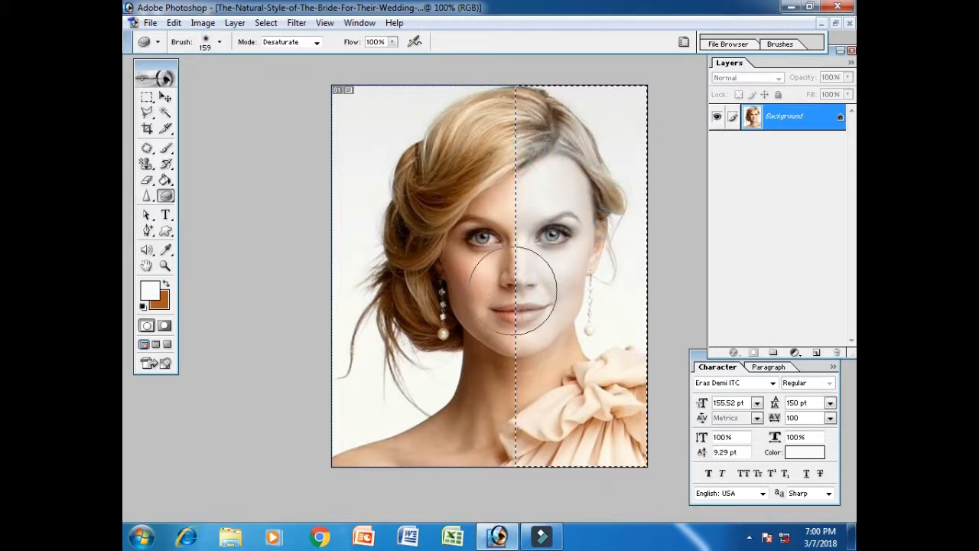
pyautogui.moveTo(602, 267)
pyautogui.mouseDown()
pyautogui.moveTo(588, 213)
pyautogui.moveTo(543, 317)
pyautogui.mouseUp()
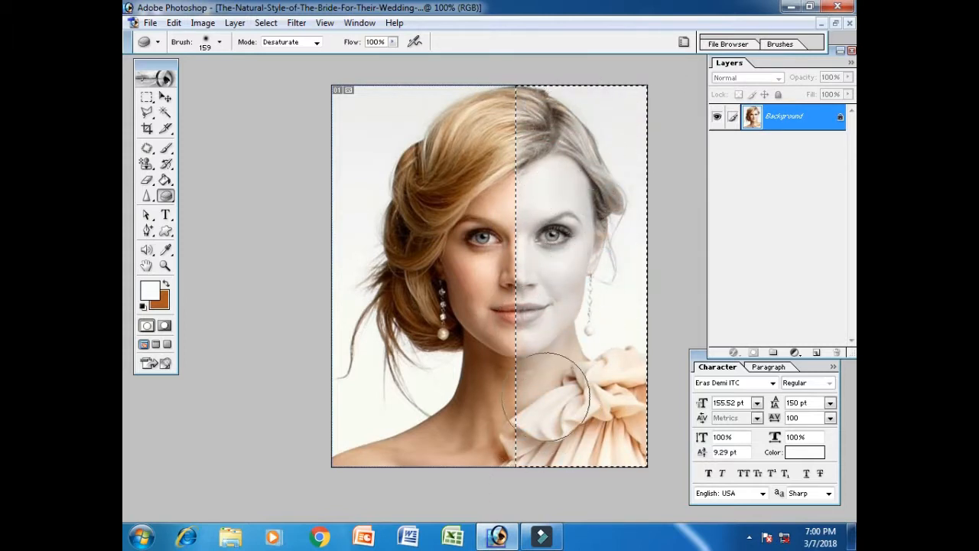
pyautogui.moveTo(575, 380)
pyautogui.mouseDown()
pyautogui.moveTo(561, 326)
pyautogui.moveTo(575, 438)
pyautogui.mouseUp()
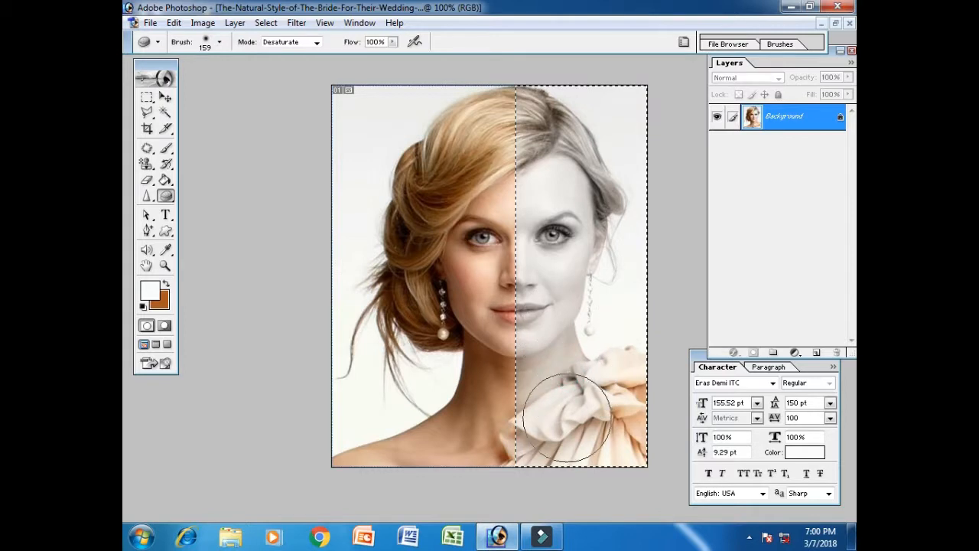
pyautogui.moveTo(634, 461)
pyautogui.mouseDown()
pyautogui.moveTo(621, 393)
pyautogui.moveTo(574, 444)
pyautogui.mouseUp()
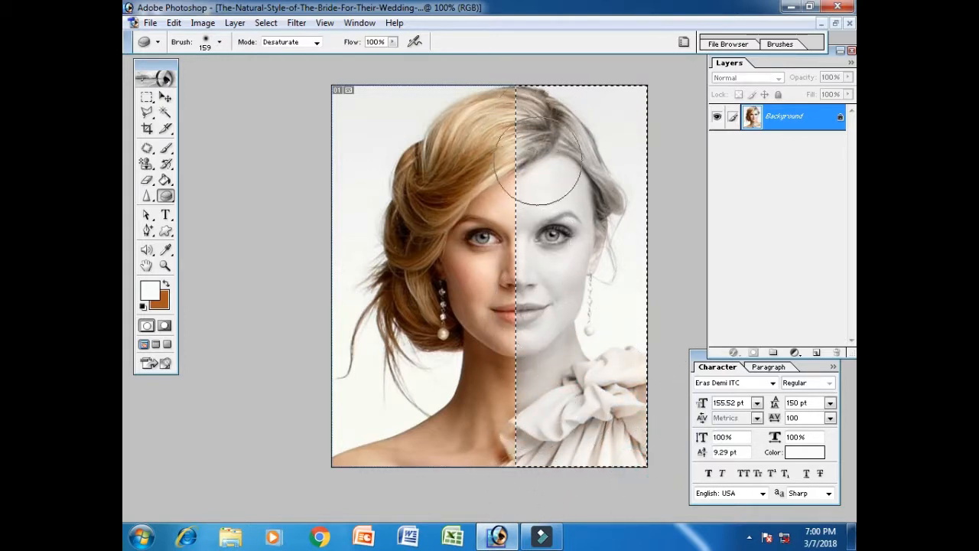
# - Finish desaturating the hair, face and dress in the bride photo's selected right half with the 159 px Sponge brush, and deselect
pyautogui.moveTo(539, 161)
pyautogui.mouseDown()
pyautogui.moveTo(530, 105)
pyautogui.moveTo(542, 164)
pyautogui.moveTo(579, 131)
pyautogui.moveTo(621, 216)
pyautogui.mouseUp()
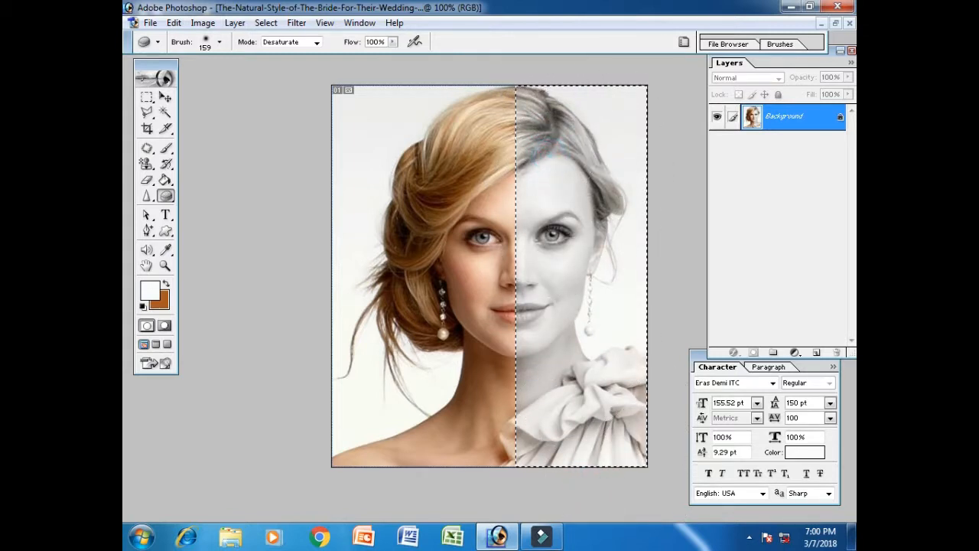
pyautogui.click(620, 431)
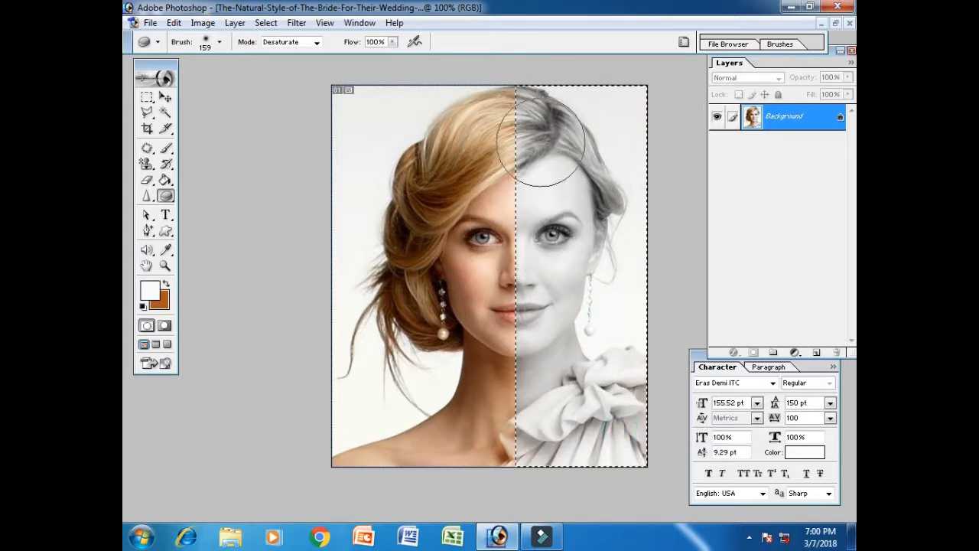
pyautogui.click(533, 99)
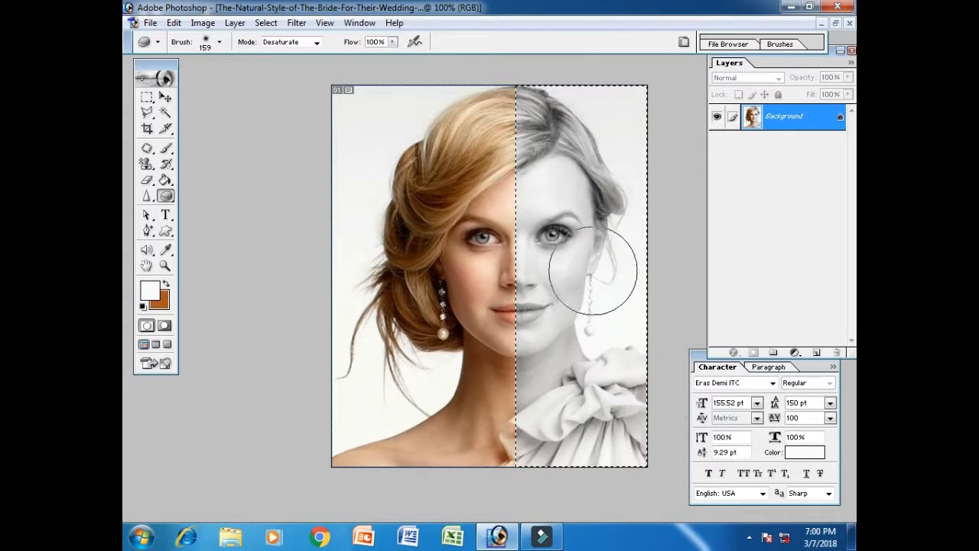
pyautogui.click(564, 160)
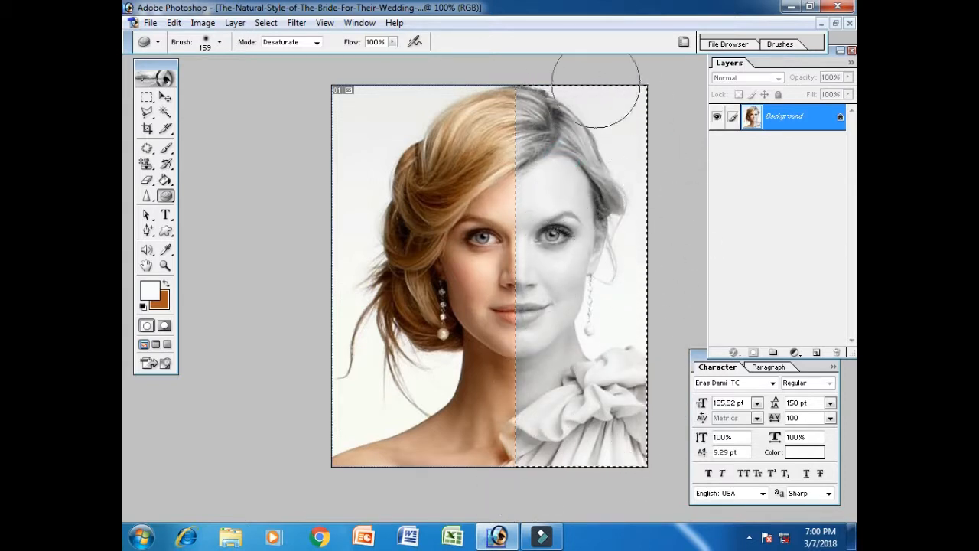
pyautogui.hotkey('ctrl', 'd')
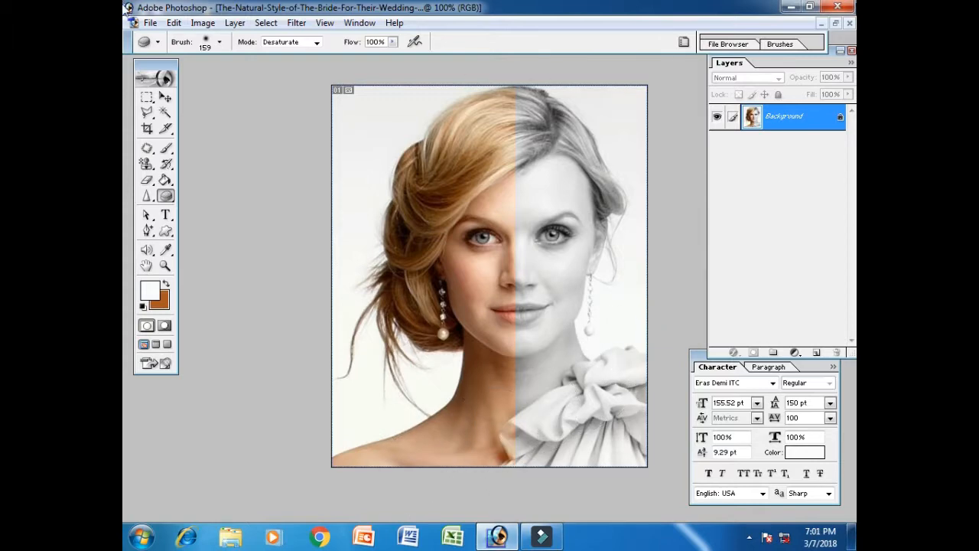
# - Close the bride photo without saving and open the No Spot image from the YouTube Channel folder
pyautogui.click(849, 24)
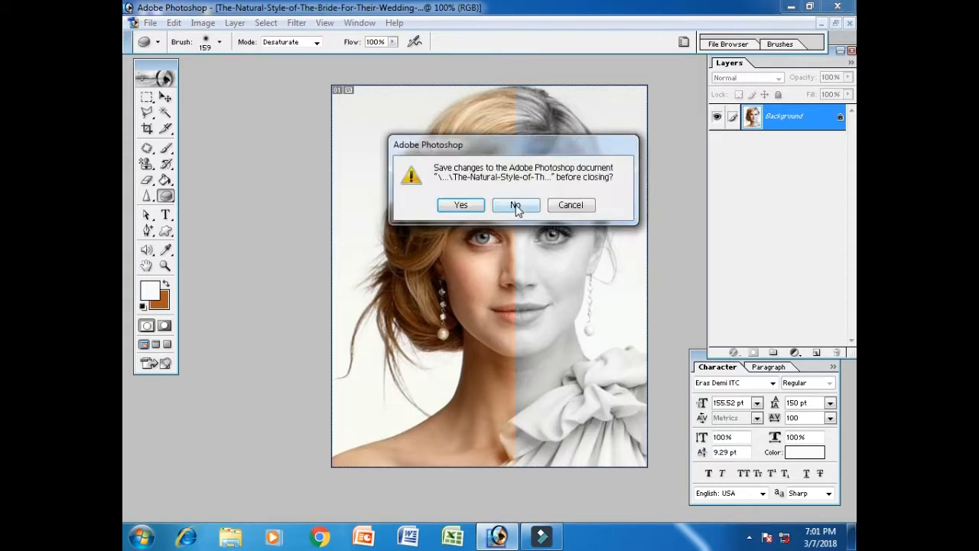
pyautogui.click(514, 204)
pyautogui.doubleClick(502, 227)
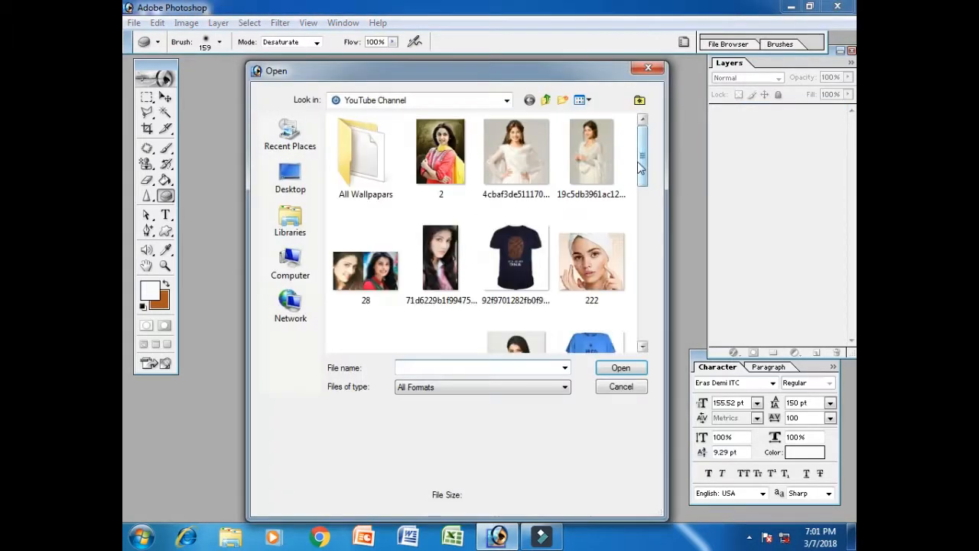
pyautogui.moveTo(644, 154); pyautogui.dragTo(639, 262)
pyautogui.click(585, 263)
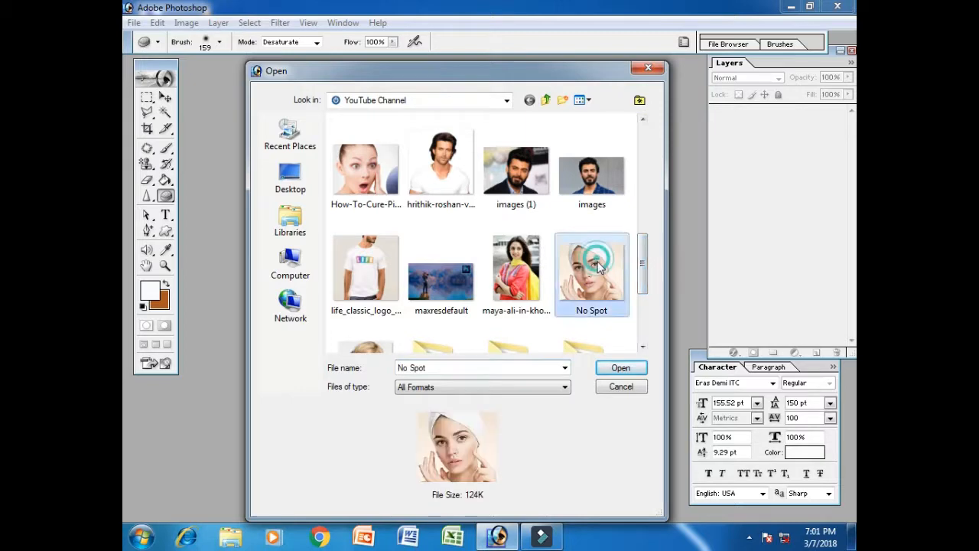
pyautogui.click(620, 368)
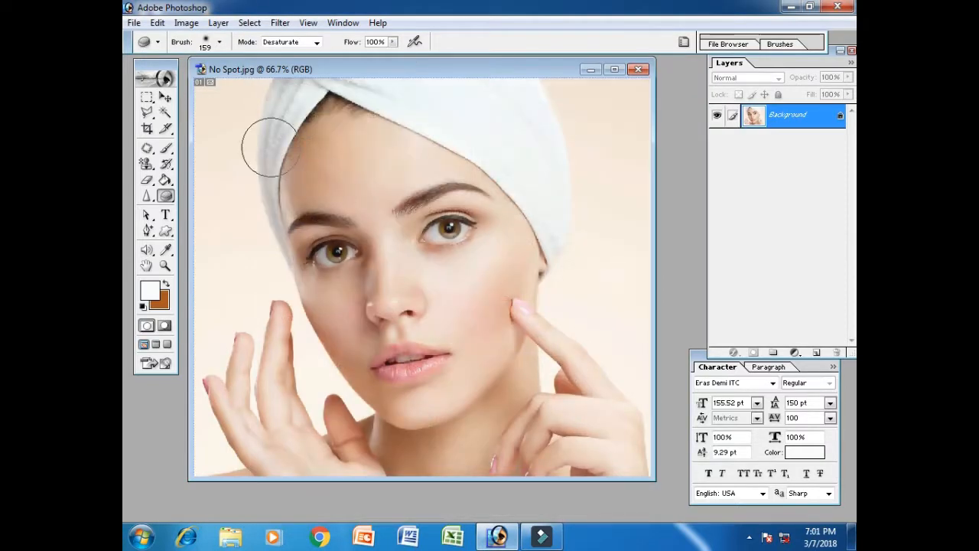
# - Select a rectangular band across both eyes with the Rectangular Marquee, desaturate it with the 159 px Sponge brush, and deselect
pyautogui.click(146, 99)
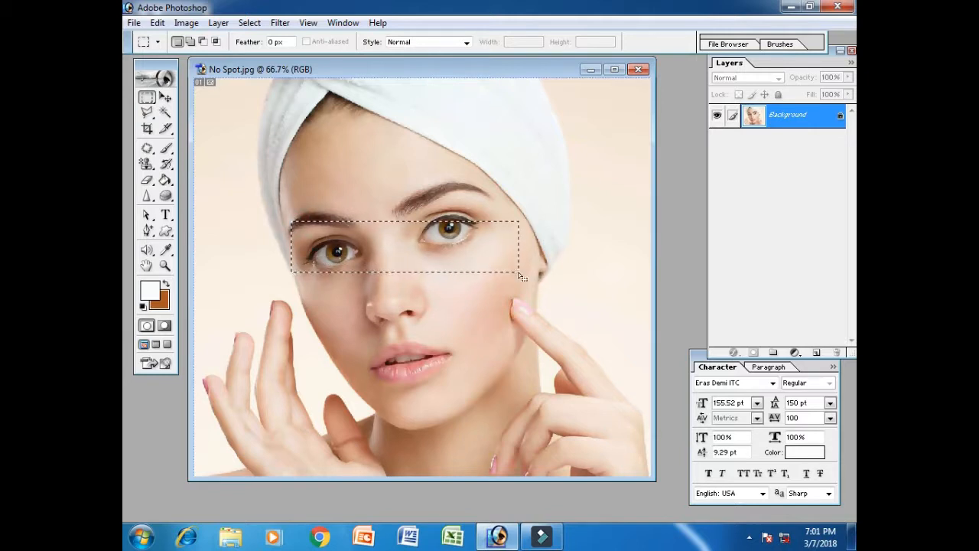
pyautogui.click(165, 197)
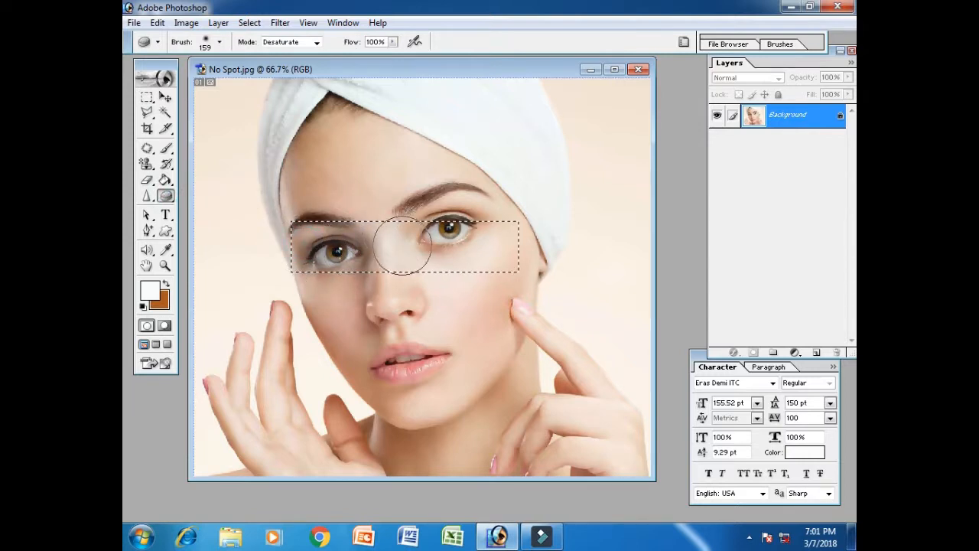
pyautogui.moveTo(504, 227); pyautogui.dragTo(501, 242)
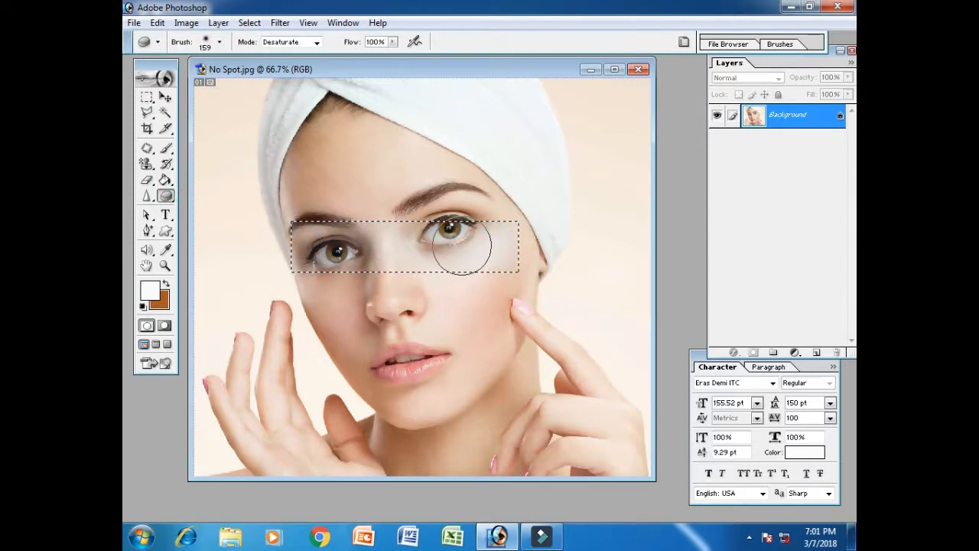
pyautogui.moveTo(400, 247)
pyautogui.mouseDown()
pyautogui.moveTo(397, 271)
pyautogui.moveTo(383, 214)
pyautogui.moveTo(355, 219)
pyautogui.mouseUp()
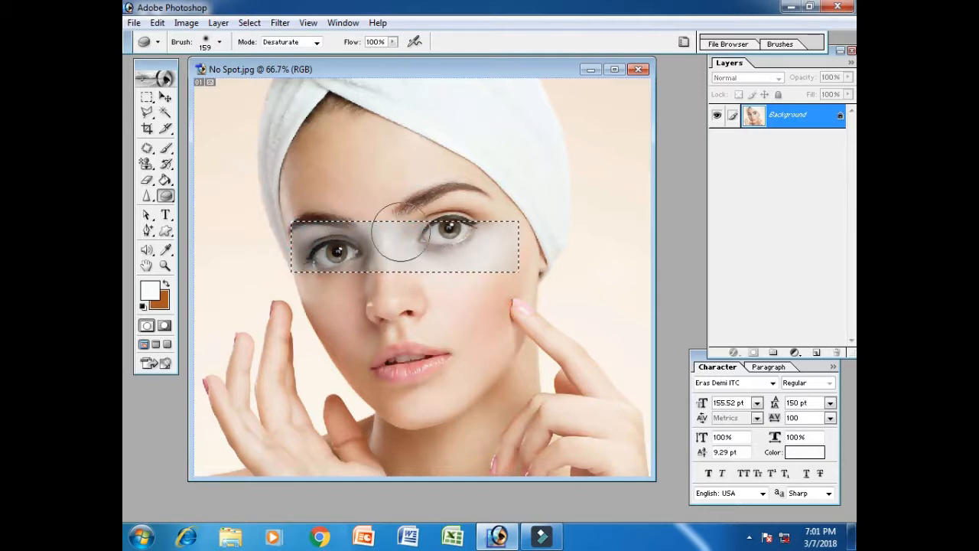
pyautogui.moveTo(449, 227)
pyautogui.mouseDown()
pyautogui.moveTo(454, 262)
pyautogui.moveTo(508, 189)
pyautogui.mouseUp()
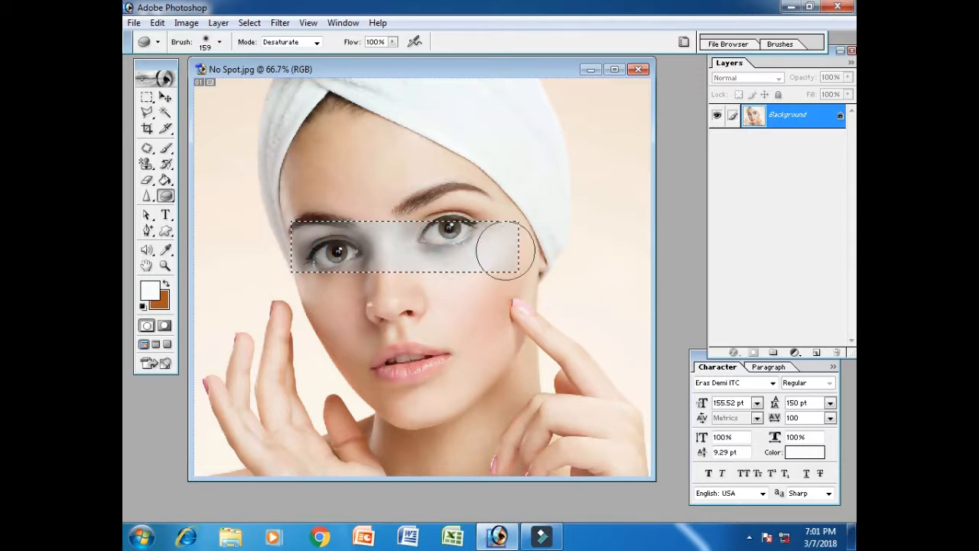
pyautogui.moveTo(505, 251)
pyautogui.mouseDown()
pyautogui.moveTo(493, 179)
pyautogui.moveTo(455, 221)
pyautogui.mouseUp()
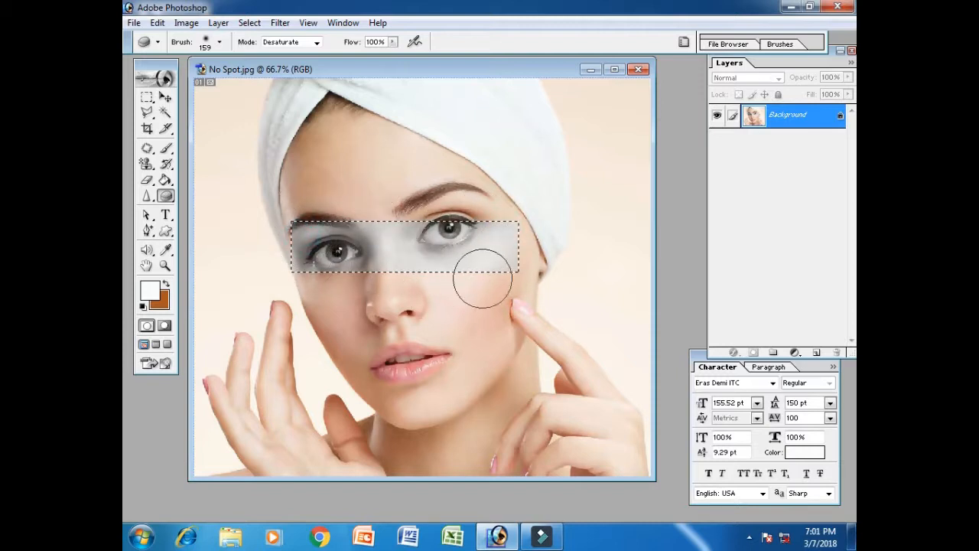
pyautogui.moveTo(511, 221)
pyautogui.mouseDown()
pyautogui.moveTo(505, 248)
pyautogui.moveTo(506, 217)
pyautogui.moveTo(469, 267)
pyautogui.mouseUp()
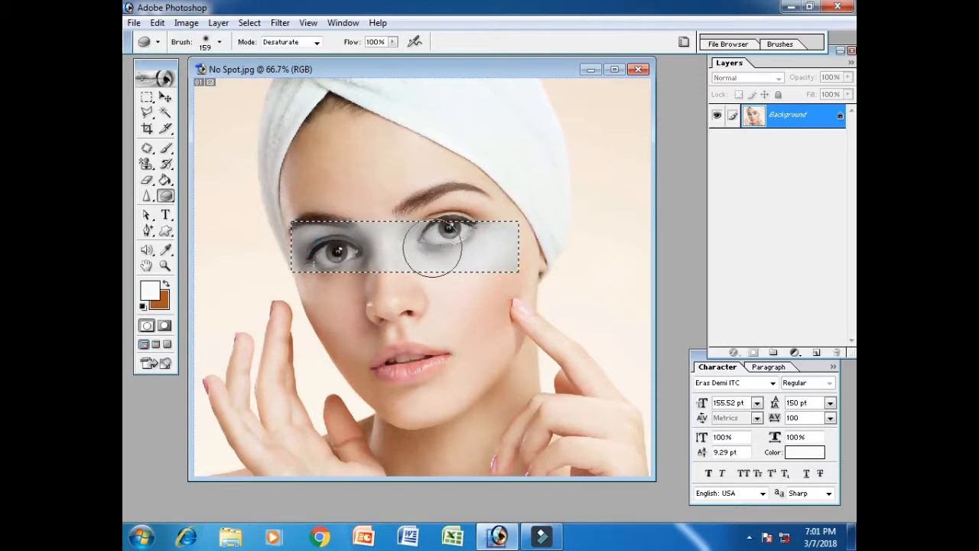
pyautogui.hotkey('ctrl', 'd')
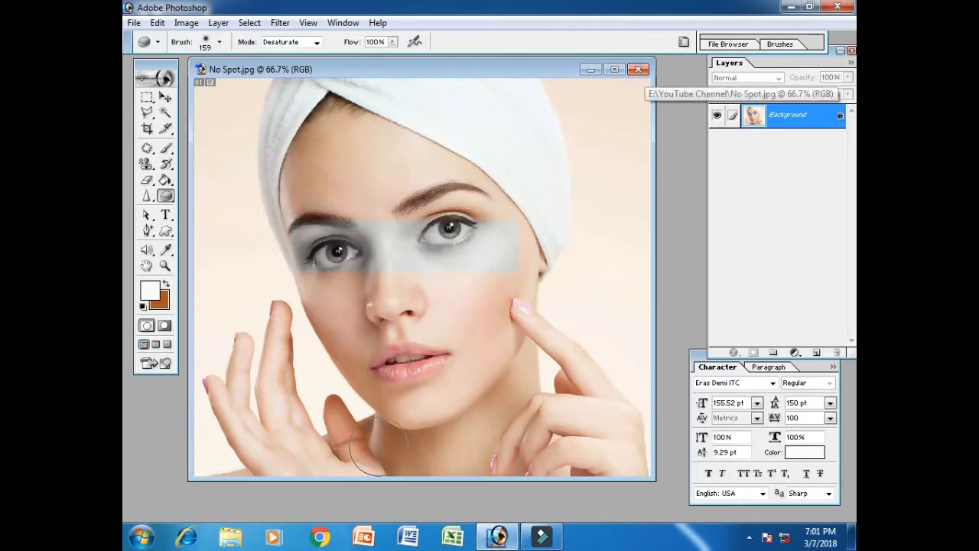
# - Shift the No Spot image's window slightly sideways and close the image without saving the changes
pyautogui.moveTo(483, 69); pyautogui.dragTo(506, 70)
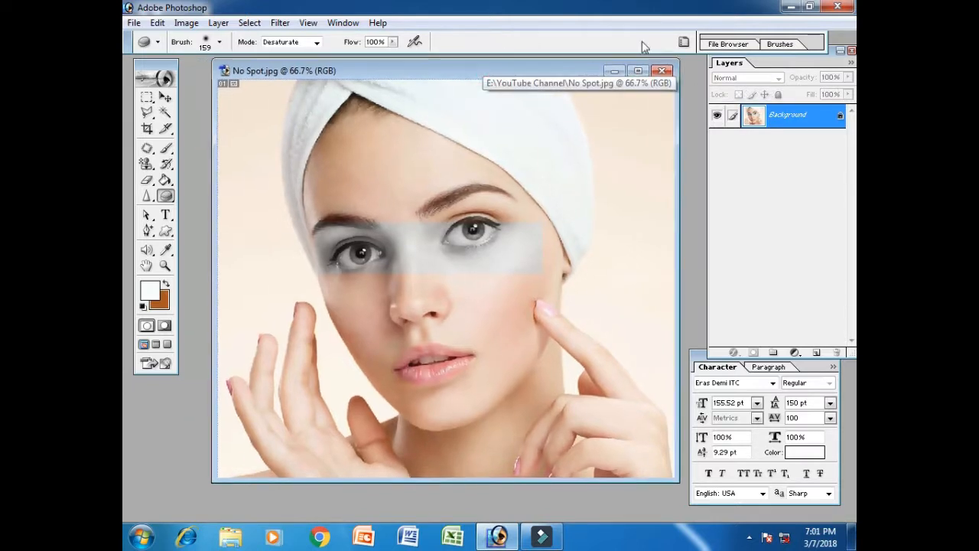
pyautogui.click(663, 72)
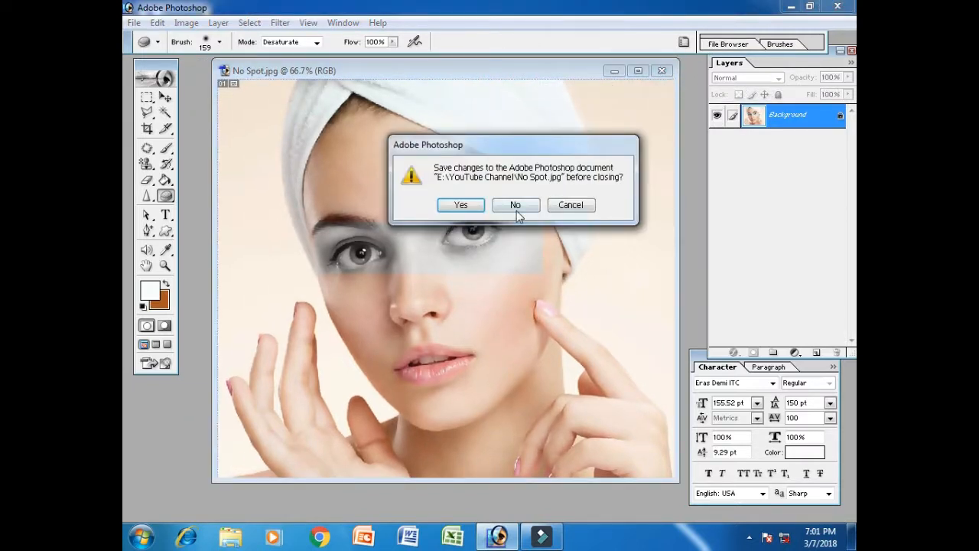
pyautogui.click(516, 207)
# - Create a new white RGB document with the 1920 x 1080 HDTV 1080i preset
pyautogui.click(134, 24)
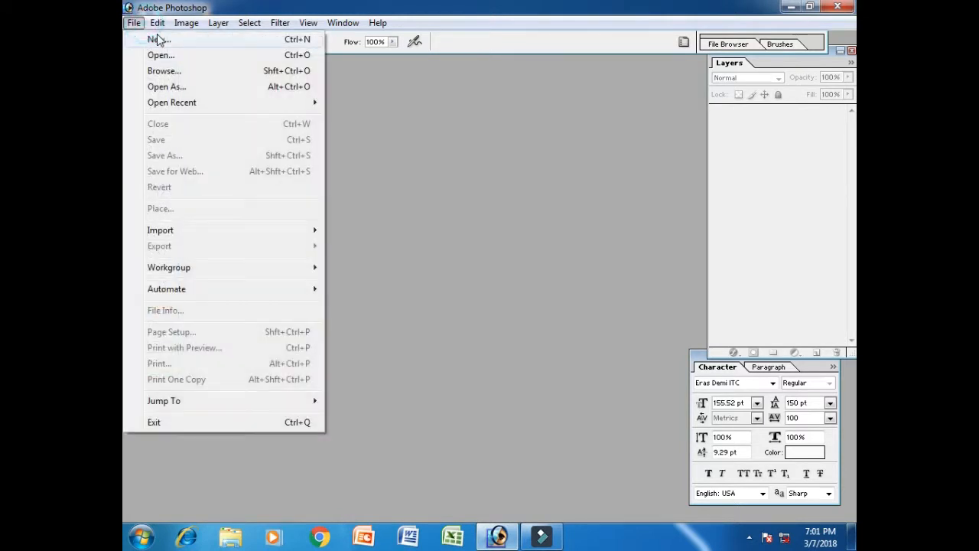
pyautogui.click(160, 39)
pyautogui.click(534, 142)
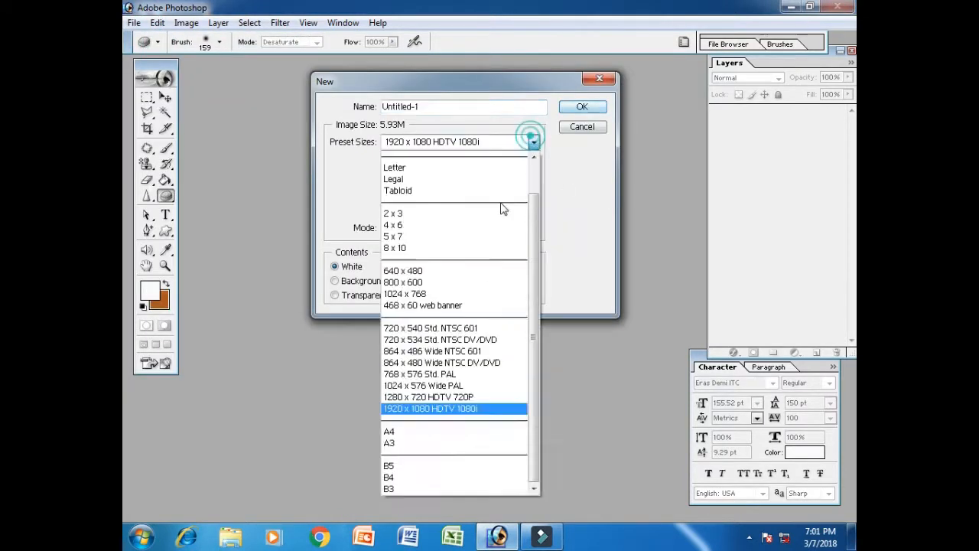
pyautogui.click(455, 408)
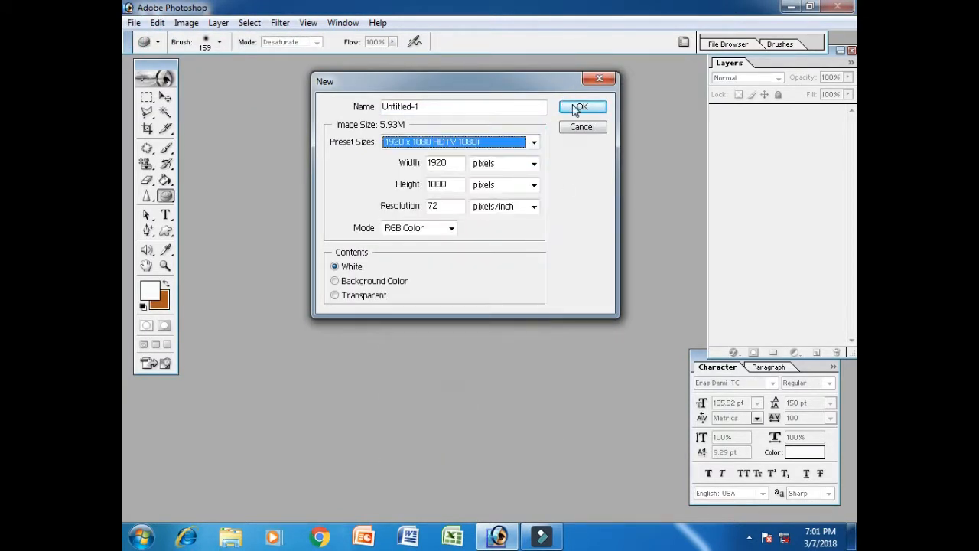
pyautogui.click(578, 107)
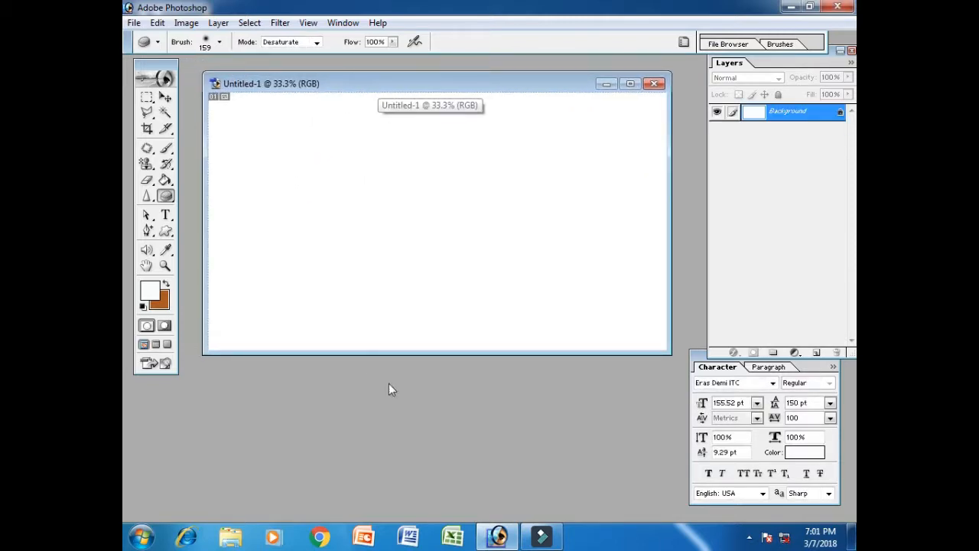
# - Open the original bride photo, The-Natural-Style-of-The-Bride, from the YouTube Channel folder
pyautogui.doubleClick(431, 405)
pyautogui.moveTo(644, 144); pyautogui.dragTo(640, 301)
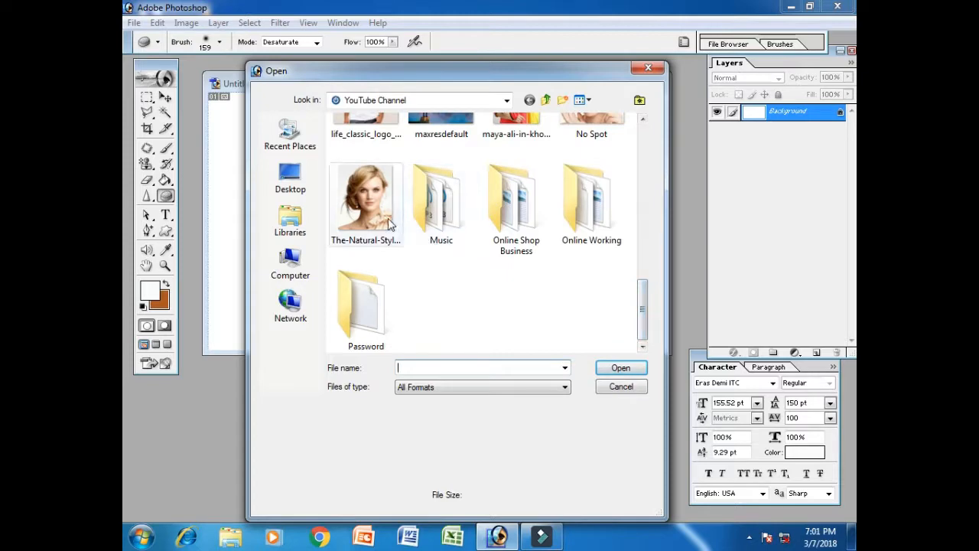
pyautogui.click(366, 199)
pyautogui.click(621, 368)
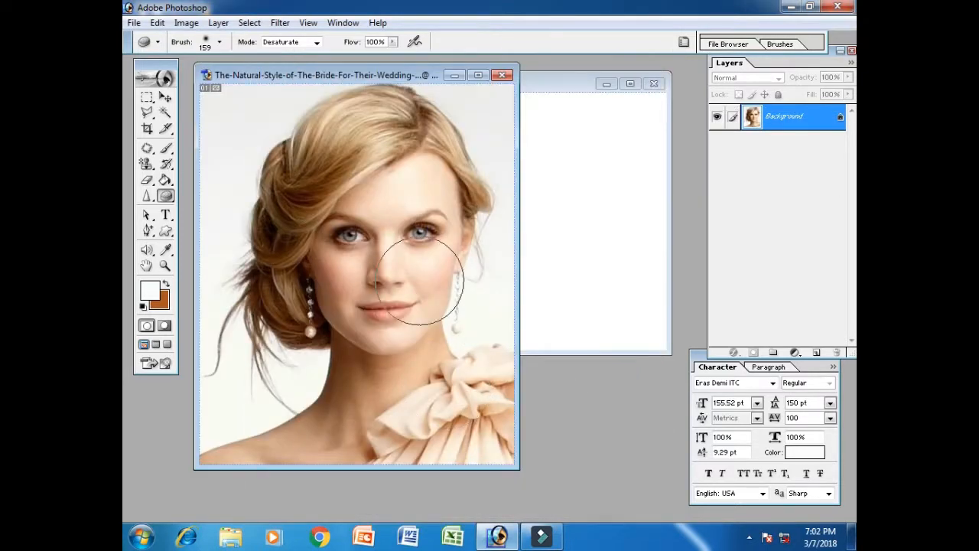
# - Select the bride photo's full-height right half with the Rectangular Marquee, discarding the first selection and redrawing it
pyautogui.click(165, 98)
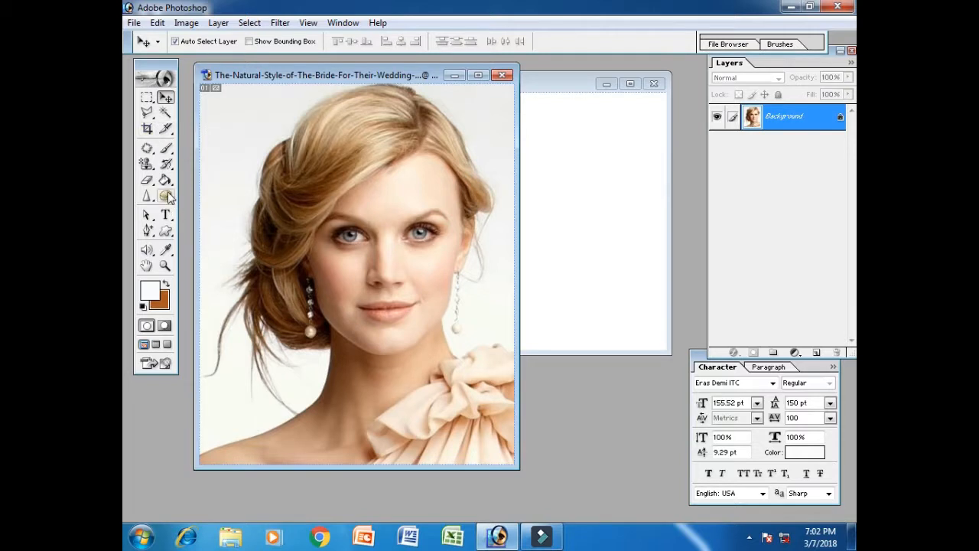
pyautogui.click(147, 98)
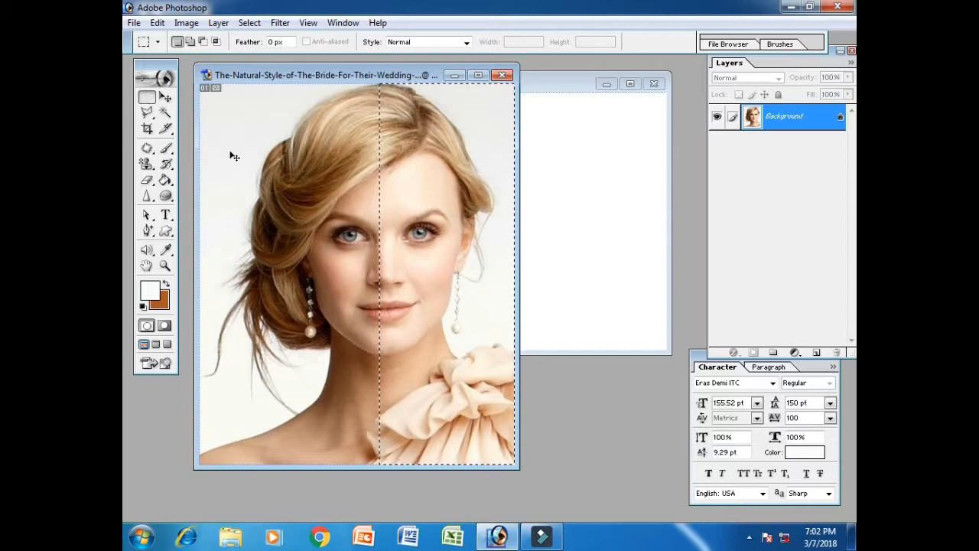
pyautogui.hotkey('ctrl', 'd')
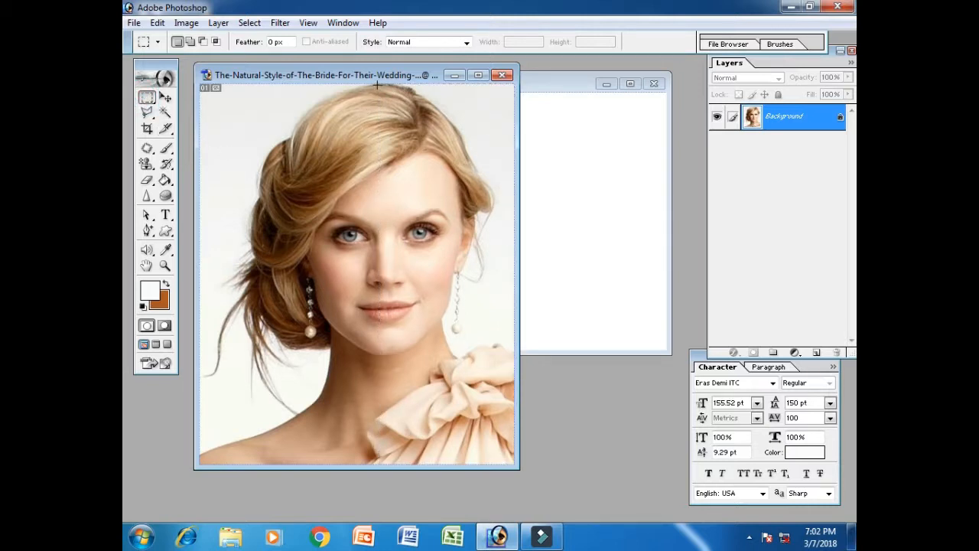
pyautogui.moveTo(381, 84); pyautogui.dragTo(424, 264)
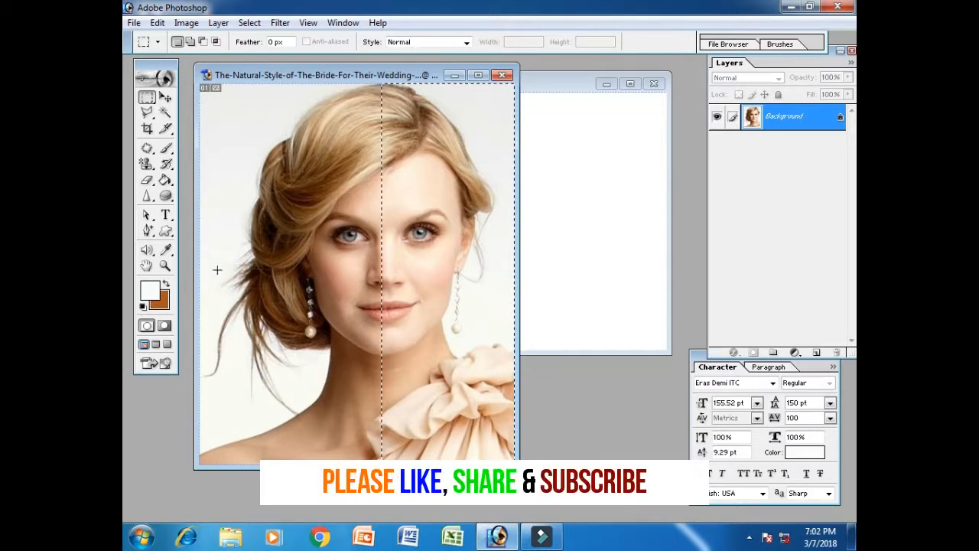
# - Narrow the selection to 94.6% width with Transform Selection, moving its inner edge toward the centre line of the face
pyautogui.click(249, 22)
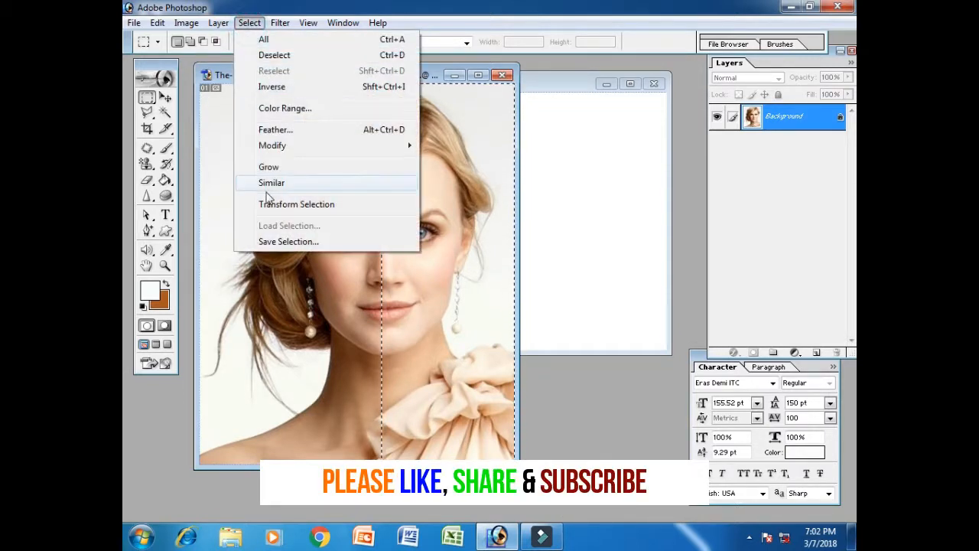
pyautogui.click(293, 204)
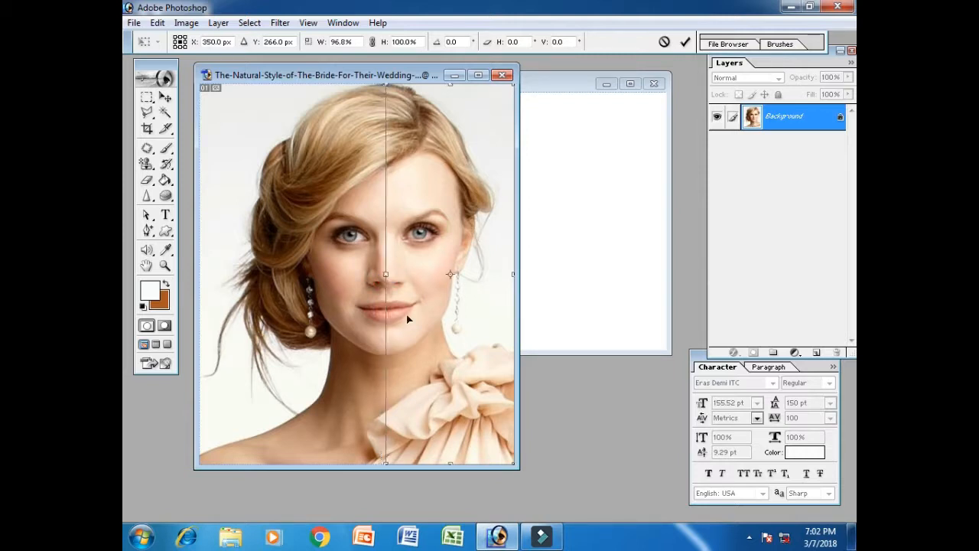
pyautogui.click(388, 275)
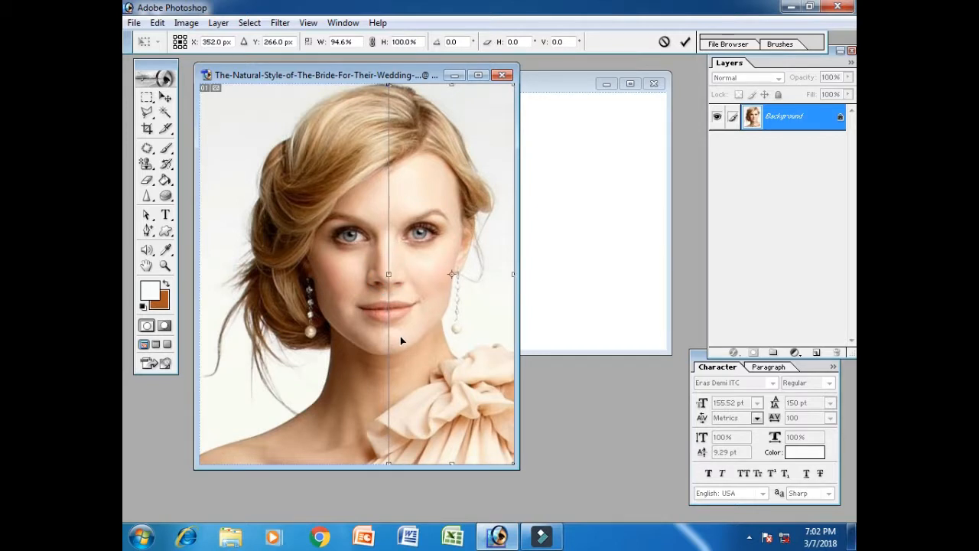
pyautogui.press('Return')
# - Desaturate the selected half of the bride photo with the Sponge Tool at 100% flow until it is fully grey, and remove the selection
pyautogui.click(165, 196)
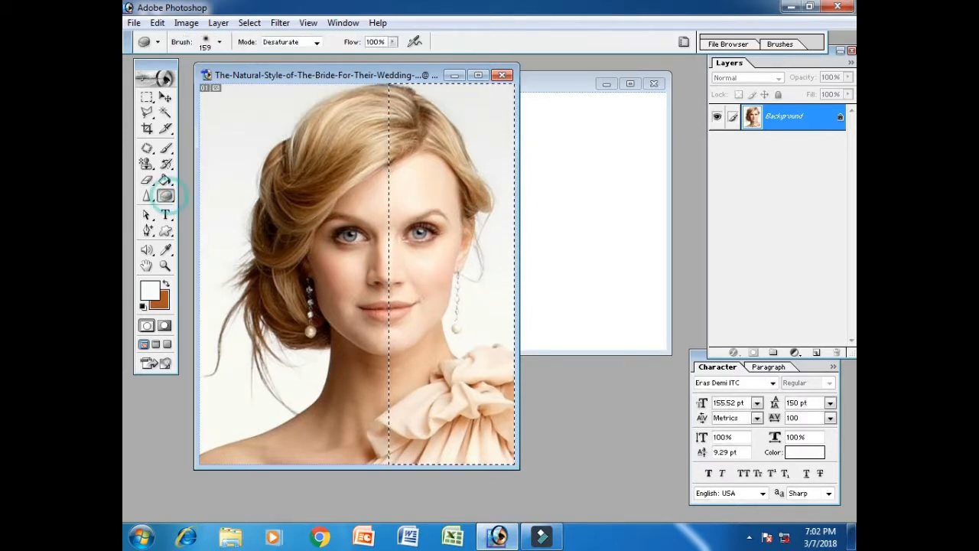
pyautogui.click(171, 198)
pyautogui.click(208, 222)
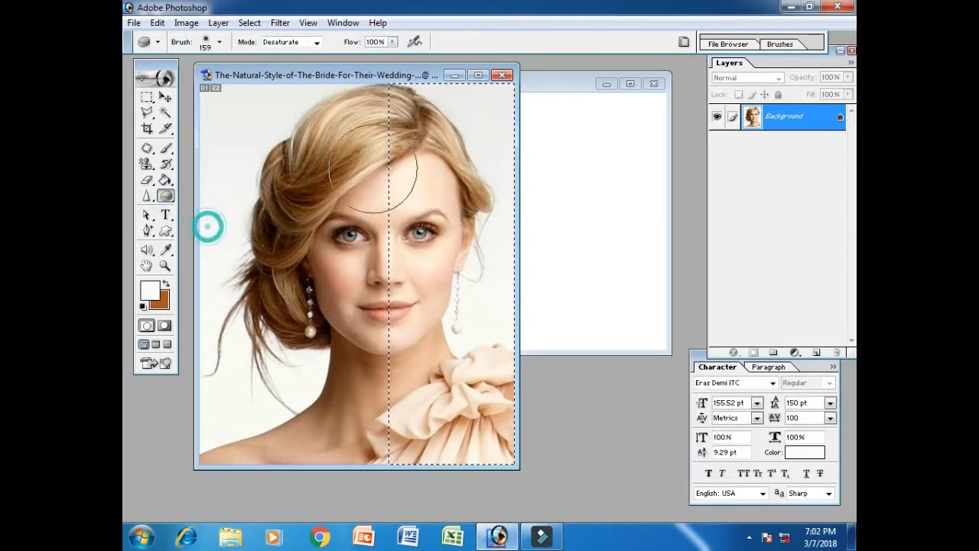
pyautogui.moveTo(454, 186)
pyautogui.mouseDown()
pyautogui.moveTo(448, 137)
pyautogui.moveTo(404, 284)
pyautogui.moveTo(416, 316)
pyautogui.moveTo(415, 440)
pyautogui.moveTo(425, 373)
pyautogui.moveTo(407, 305)
pyautogui.moveTo(453, 274)
pyautogui.moveTo(415, 208)
pyautogui.moveTo(505, 99)
pyautogui.moveTo(453, 329)
pyautogui.moveTo(497, 284)
pyautogui.moveTo(448, 281)
pyautogui.moveTo(417, 435)
pyautogui.mouseUp()
pyautogui.moveTo(476, 426); pyautogui.dragTo(485, 430)
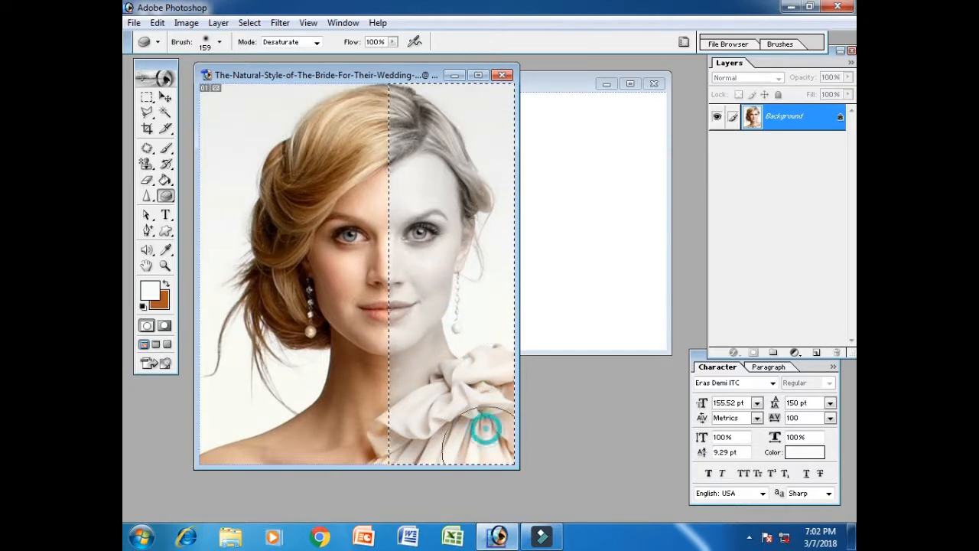
pyautogui.moveTo(462, 214)
pyautogui.mouseDown()
pyautogui.moveTo(449, 283)
pyautogui.moveTo(413, 227)
pyautogui.mouseUp()
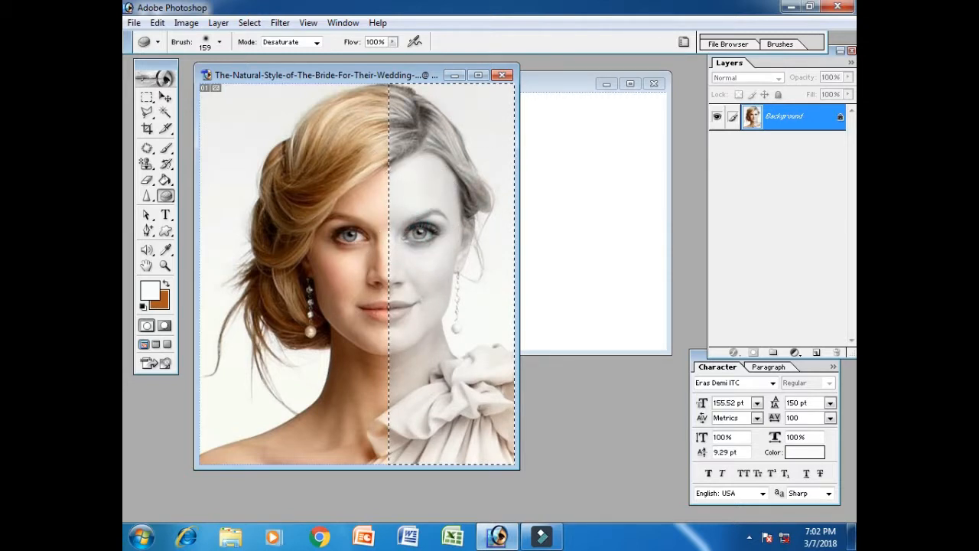
pyautogui.moveTo(488, 423)
pyautogui.mouseDown()
pyautogui.moveTo(480, 348)
pyautogui.moveTo(469, 419)
pyautogui.moveTo(446, 272)
pyautogui.mouseUp()
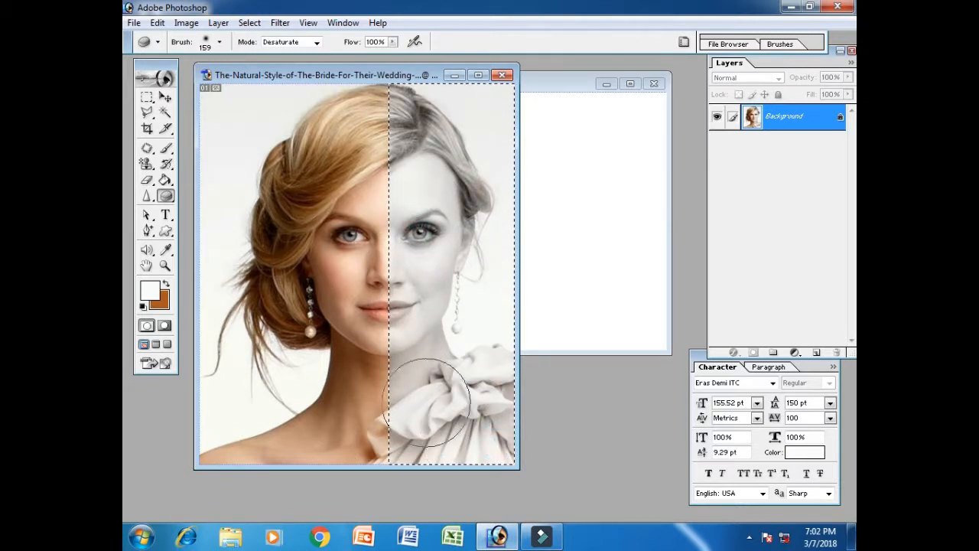
pyautogui.moveTo(429, 381)
pyautogui.mouseDown()
pyautogui.moveTo(409, 212)
pyautogui.moveTo(438, 119)
pyautogui.mouseUp()
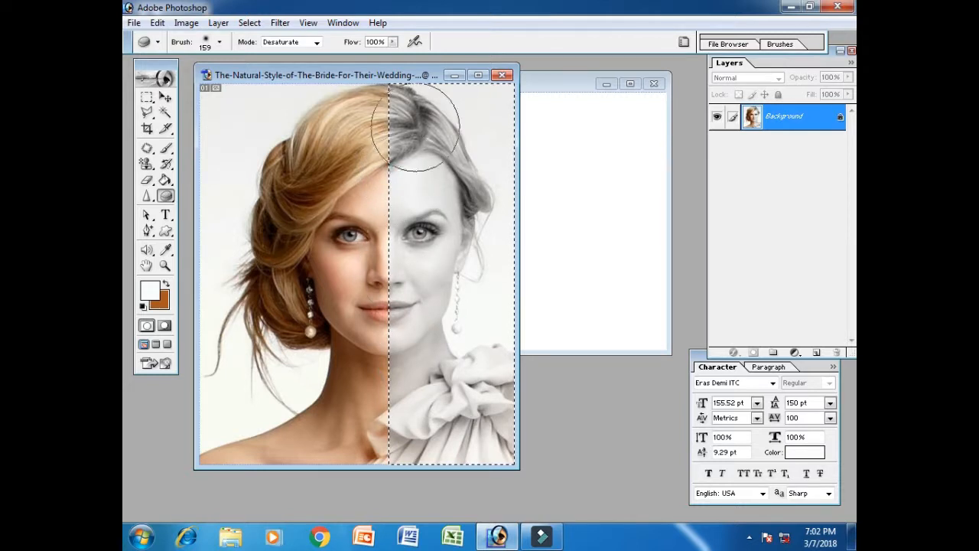
pyautogui.moveTo(476, 224)
pyautogui.mouseDown()
pyautogui.moveTo(456, 463)
pyautogui.moveTo(445, 360)
pyautogui.moveTo(433, 449)
pyautogui.moveTo(415, 436)
pyautogui.moveTo(430, 136)
pyautogui.moveTo(401, 127)
pyautogui.moveTo(416, 147)
pyautogui.mouseUp()
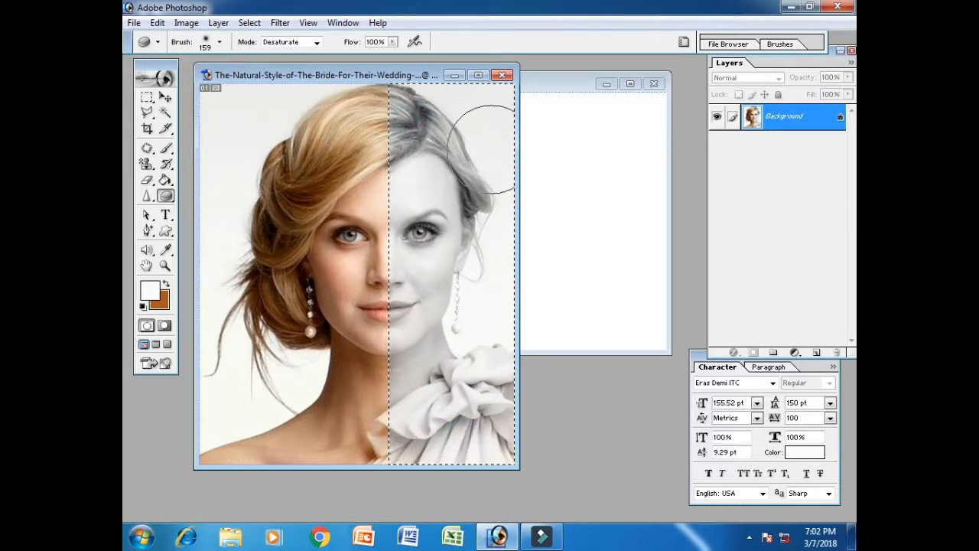
pyautogui.moveTo(482, 149)
pyautogui.mouseDown()
pyautogui.moveTo(456, 371)
pyautogui.moveTo(488, 418)
pyautogui.moveTo(479, 449)
pyautogui.moveTo(455, 409)
pyautogui.moveTo(396, 421)
pyautogui.mouseUp()
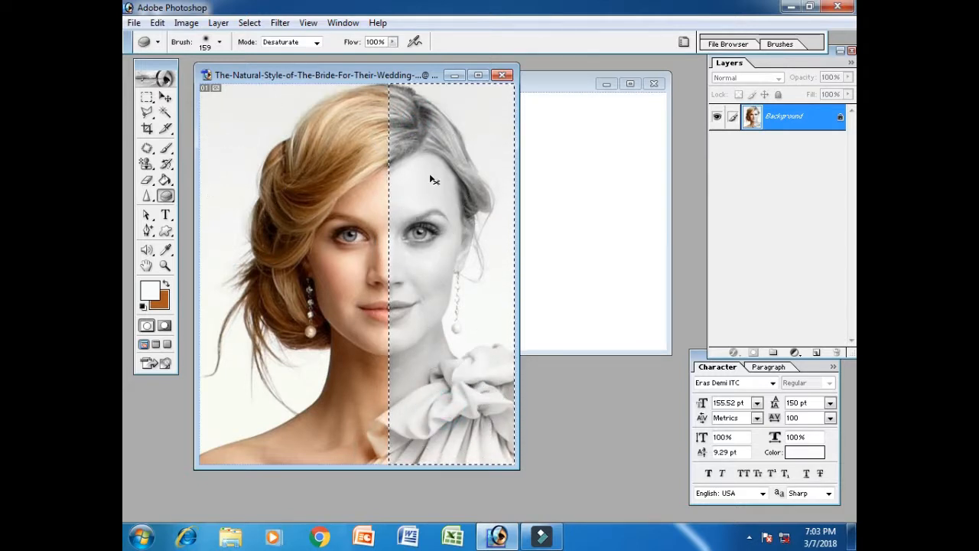
pyautogui.hotkey('ctrl', 'd')
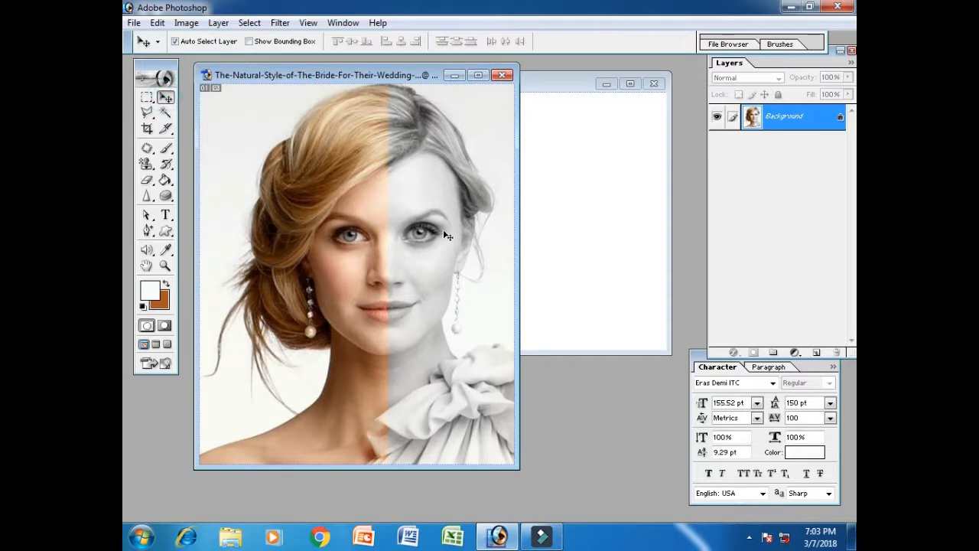
# - Copy the half-colour bride photo into the Untitled-1 document and close the original photo without saving its changes
pyautogui.moveTo(446, 235); pyautogui.dragTo(585, 205)
pyautogui.click(442, 413)
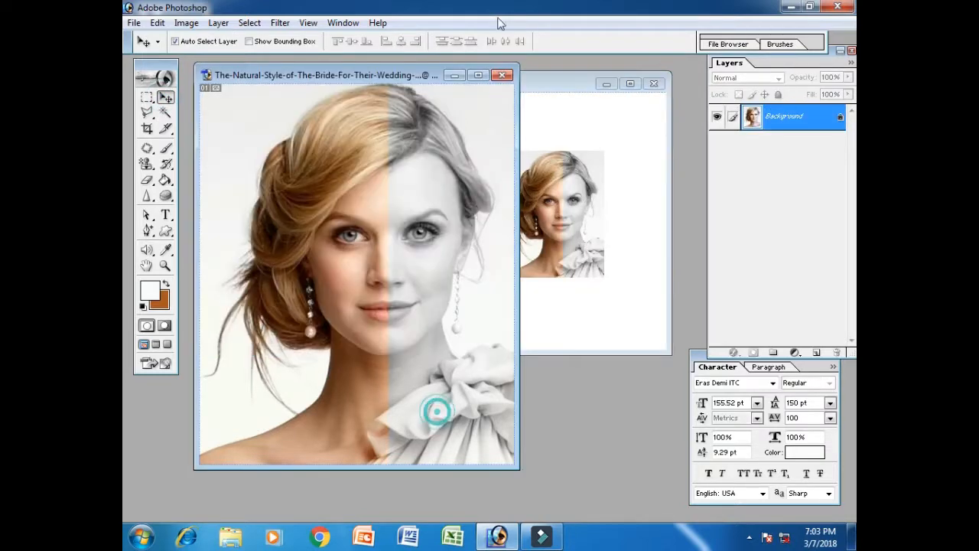
pyautogui.click(506, 77)
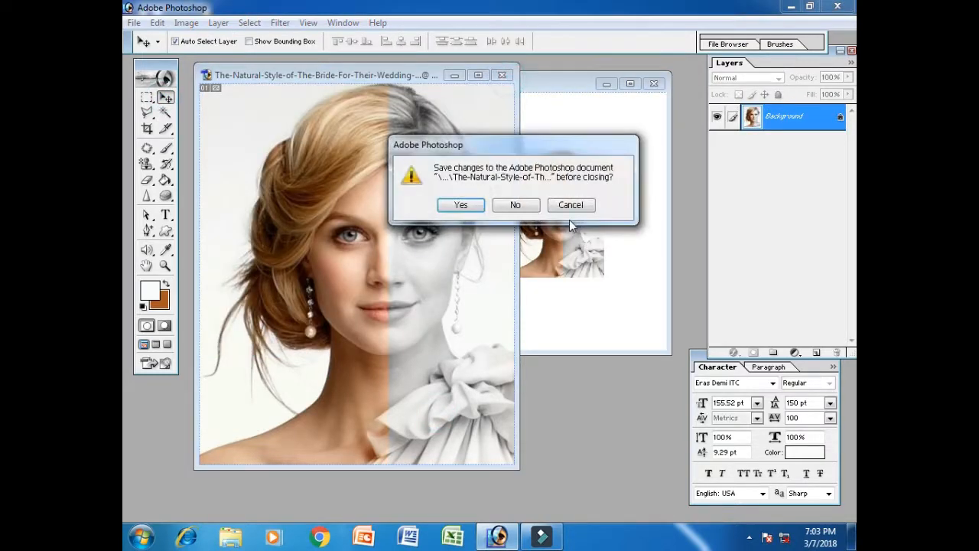
pyautogui.click(523, 205)
# - Move the bride layer into the canvas's upper-left corner and scale it up with Free Transform to fill the canvas height
pyautogui.moveTo(562, 223); pyautogui.dragTo(271, 162)
pyautogui.hotkey('ctrl', 't')
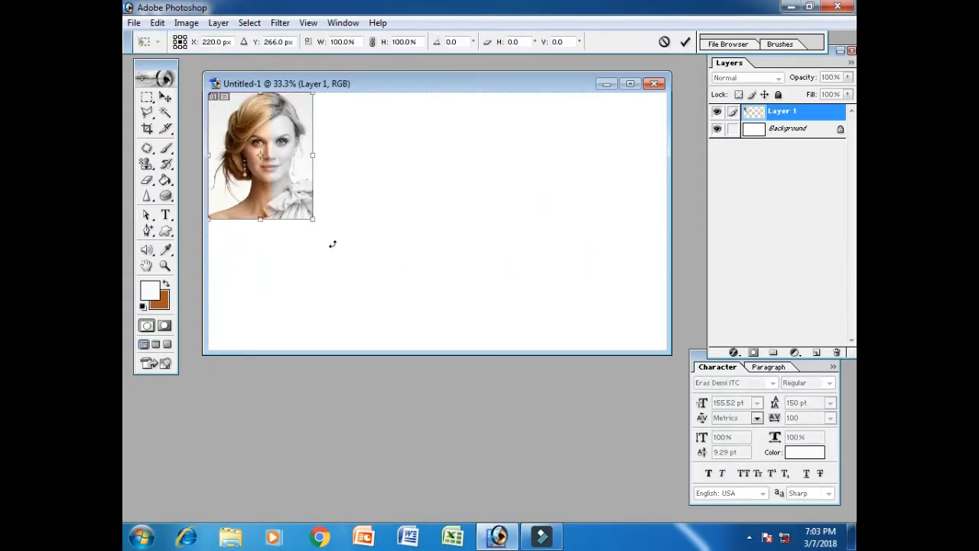
pyautogui.moveTo(319, 225); pyautogui.dragTo(448, 364)
pyautogui.press('Return')
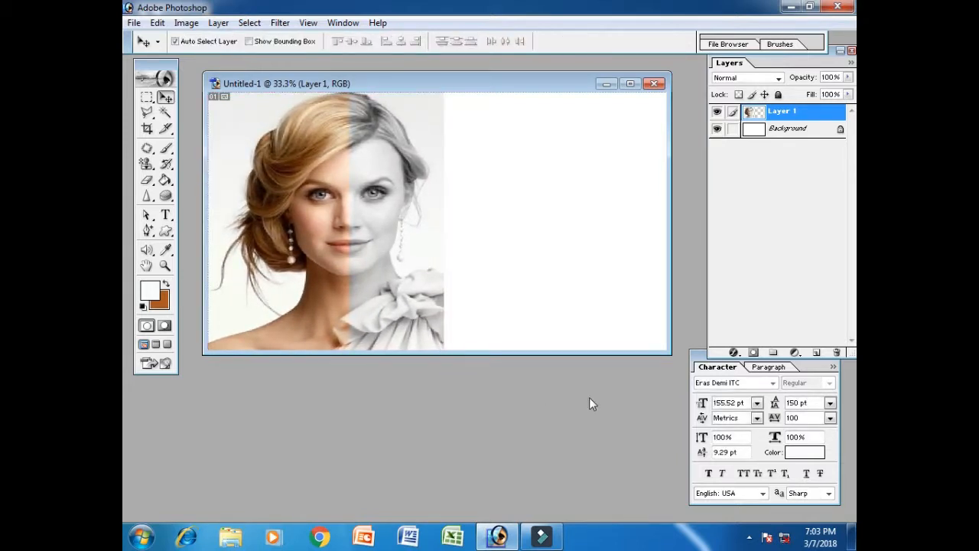
# - Open the No Spot photo from the YouTube Channel folder
pyautogui.doubleClick(529, 411)
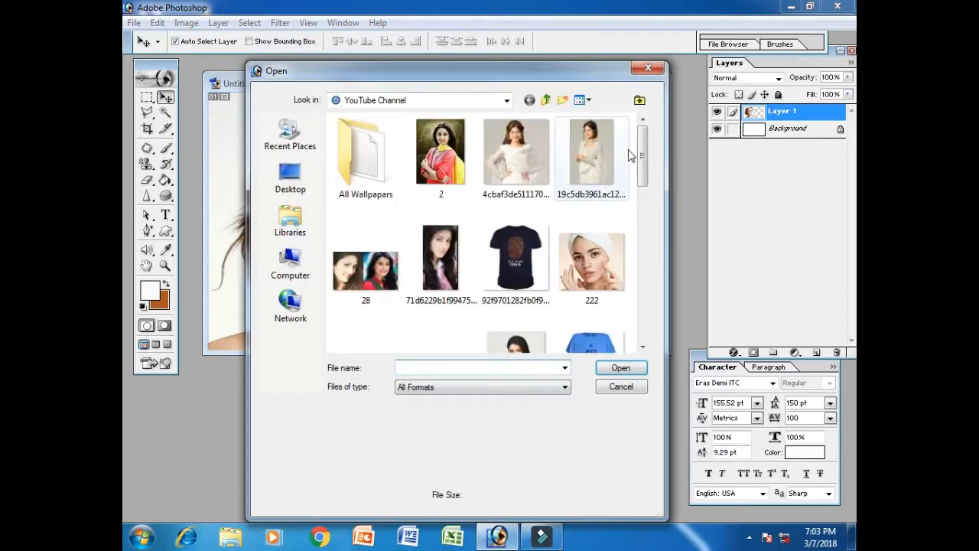
pyautogui.moveTo(645, 165); pyautogui.dragTo(661, 286)
pyautogui.click(608, 230)
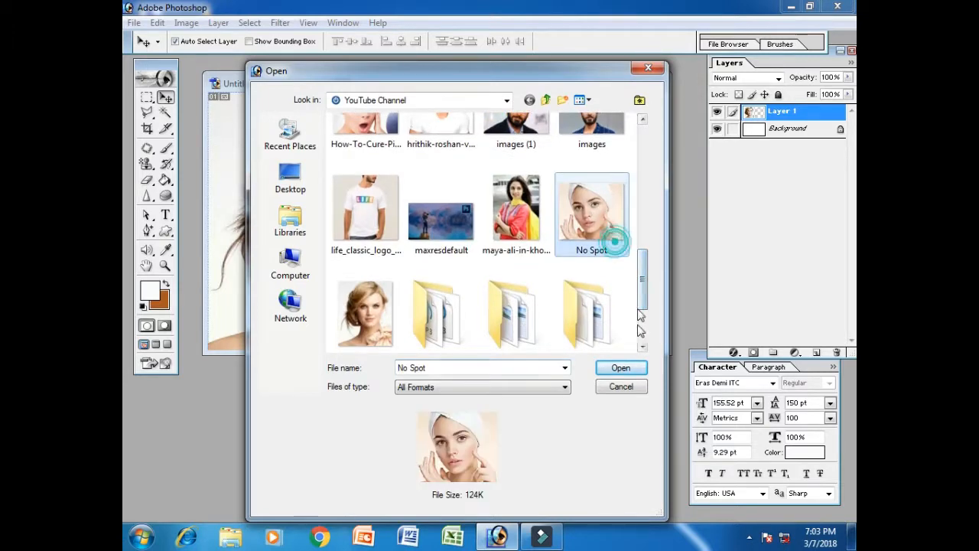
pyautogui.click(620, 368)
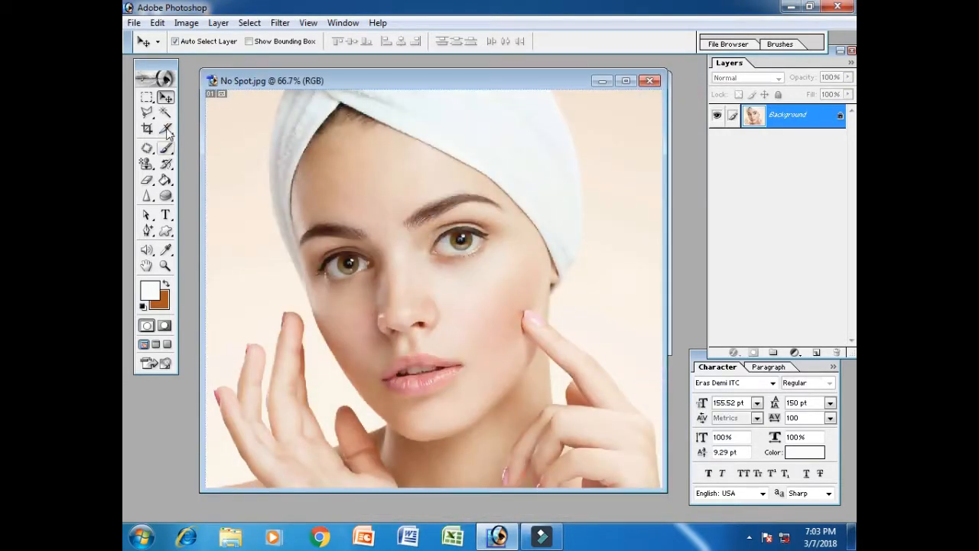
# - Select the full-width lower part of the photo from the nose down with the Rectangular Marquee, and set the Sponge brush diameter to 353 px
pyautogui.click(147, 97)
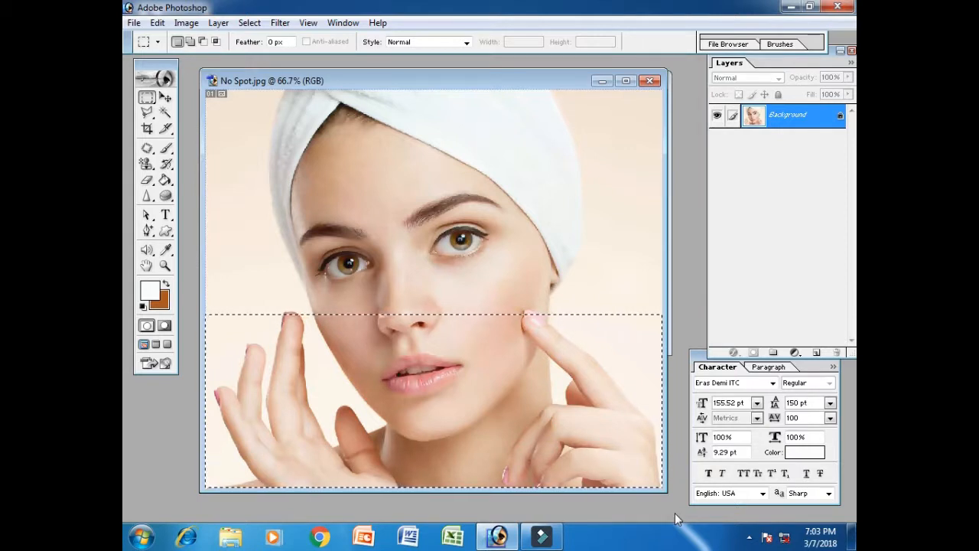
pyautogui.click(166, 147)
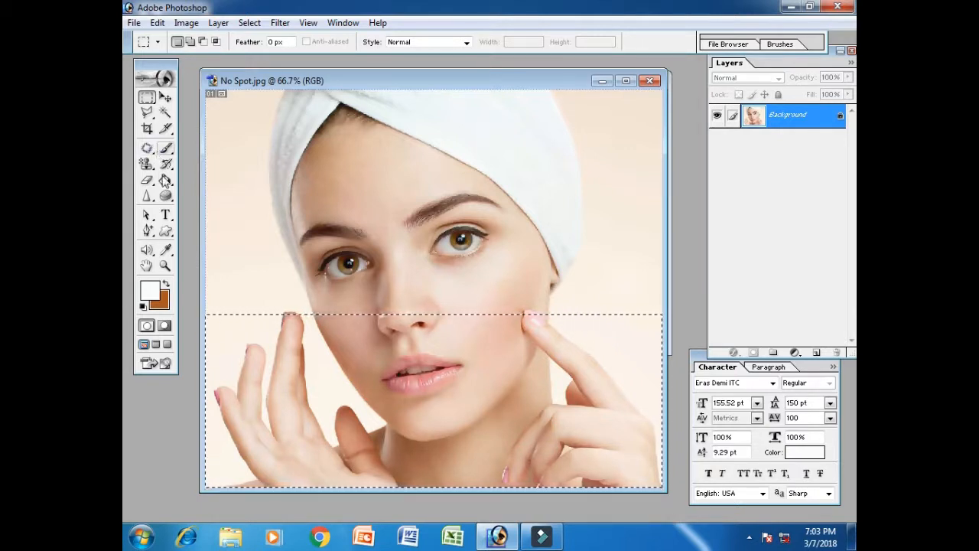
pyautogui.click(165, 195)
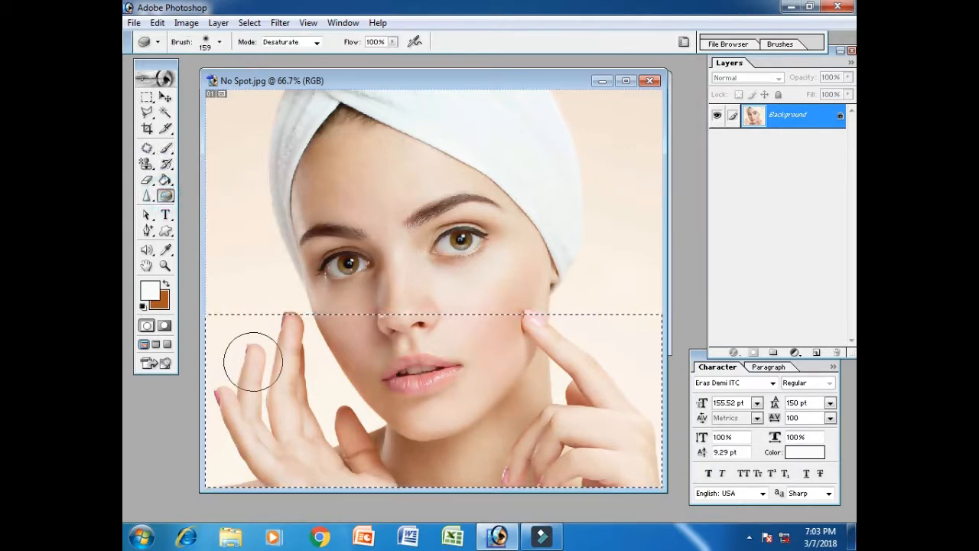
pyautogui.click(219, 43)
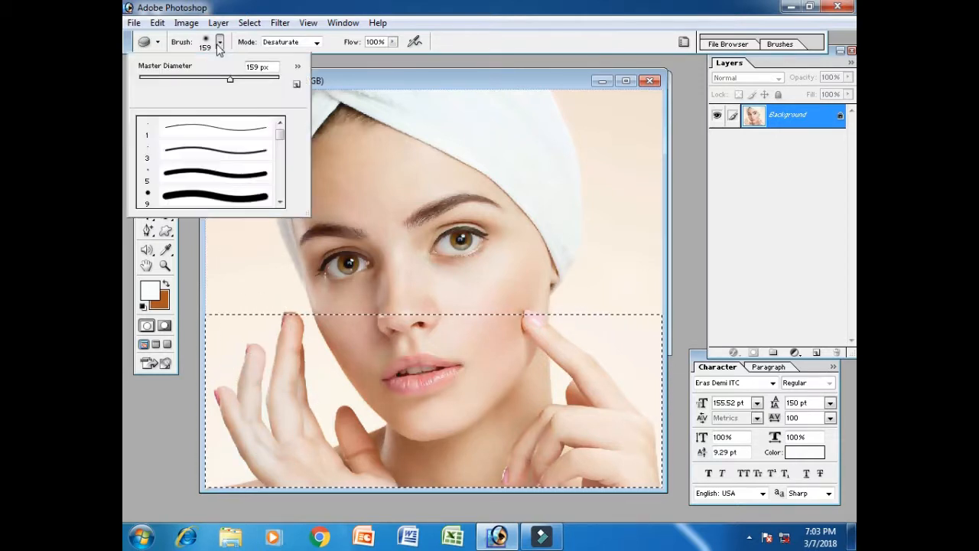
pyautogui.moveTo(229, 80); pyautogui.dragTo(255, 80)
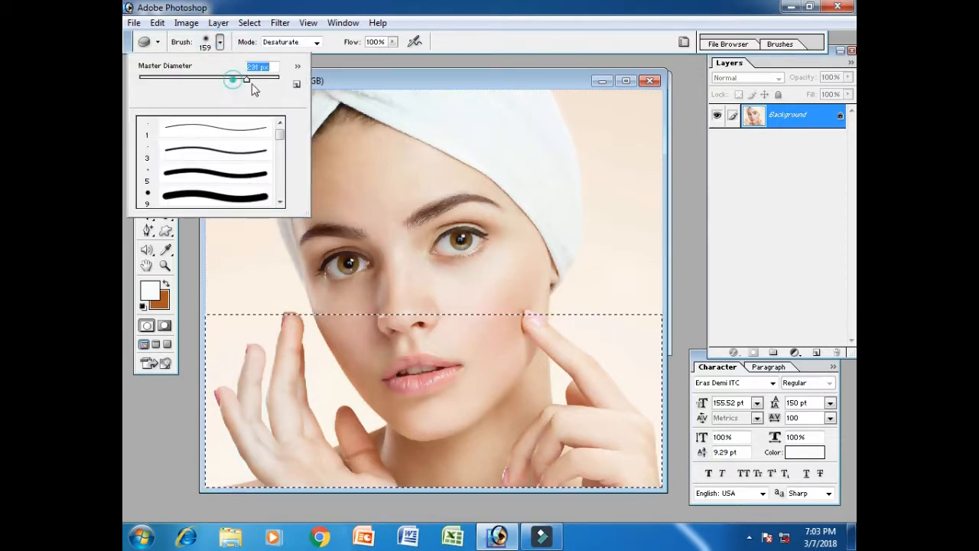
# - Desaturate the selected lower face, both hands and the background around them with the Sponge Tool
pyautogui.click(271, 452)
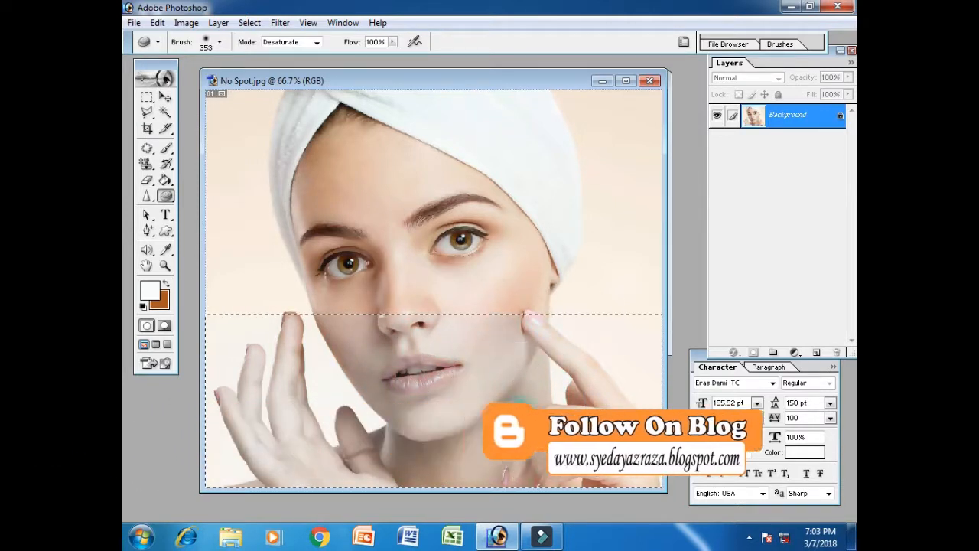
pyautogui.moveTo(523, 414)
pyautogui.mouseDown()
pyautogui.moveTo(607, 428)
pyautogui.moveTo(625, 397)
pyautogui.moveTo(609, 374)
pyautogui.moveTo(511, 475)
pyautogui.mouseUp()
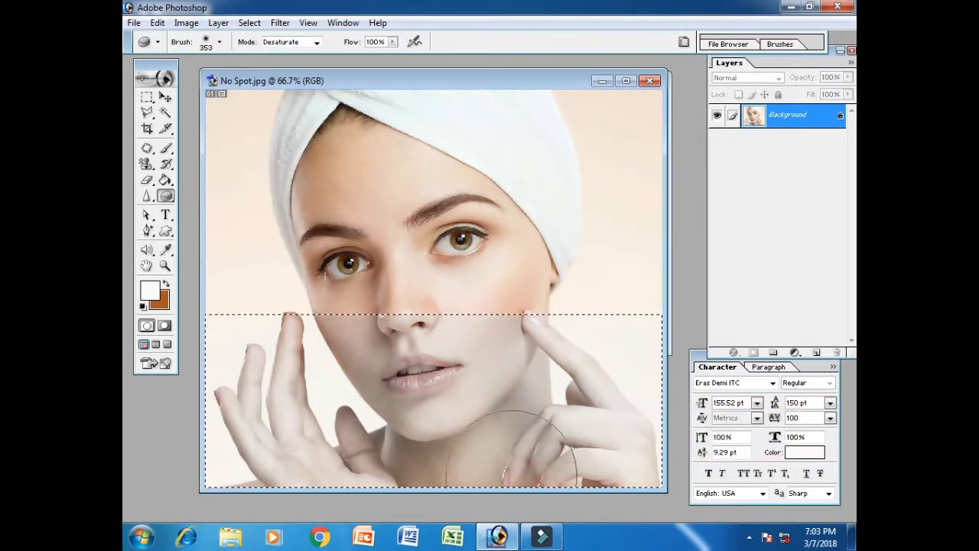
pyautogui.moveTo(334, 420)
pyautogui.mouseDown()
pyautogui.moveTo(321, 378)
pyautogui.moveTo(286, 334)
pyautogui.moveTo(223, 367)
pyautogui.moveTo(232, 446)
pyautogui.mouseUp()
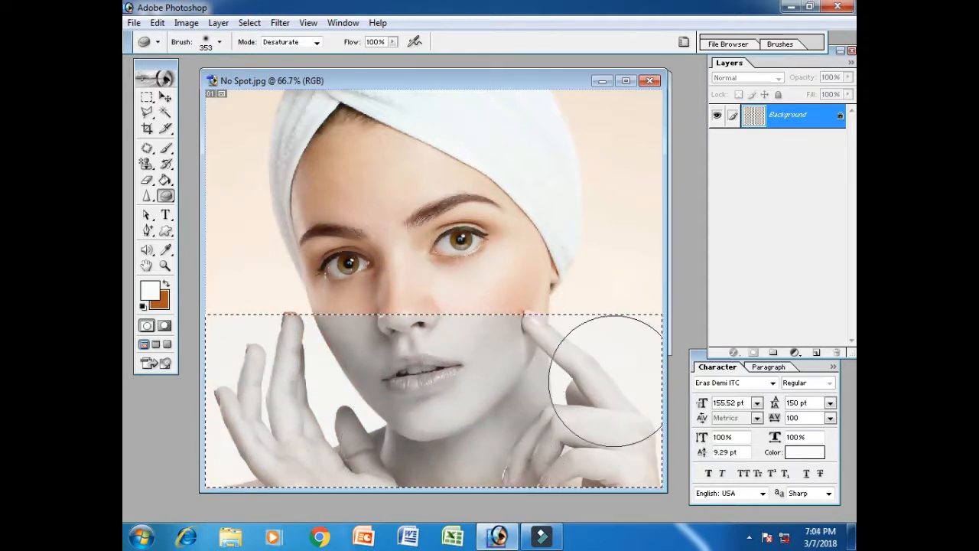
pyautogui.click(609, 379)
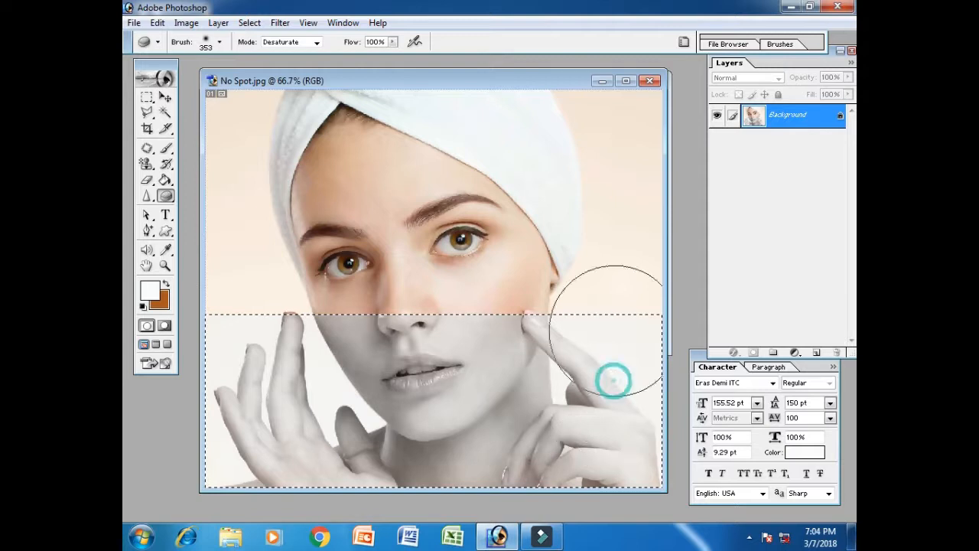
pyautogui.click(248, 359)
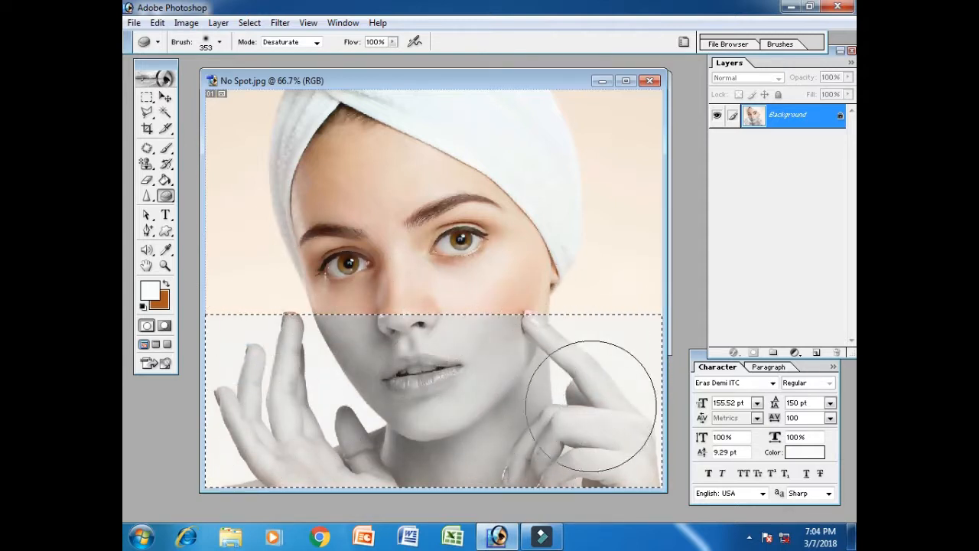
pyautogui.click(605, 383)
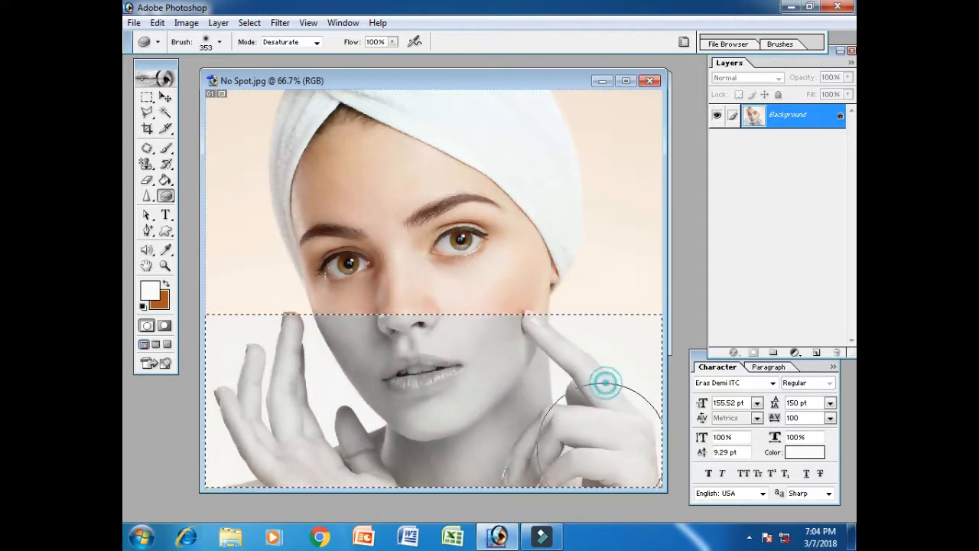
# - Select the full-width band above the eyes with the Rectangular Marquee, desaturate it with the Sponge Tool, and remove the selection
pyautogui.click(146, 97)
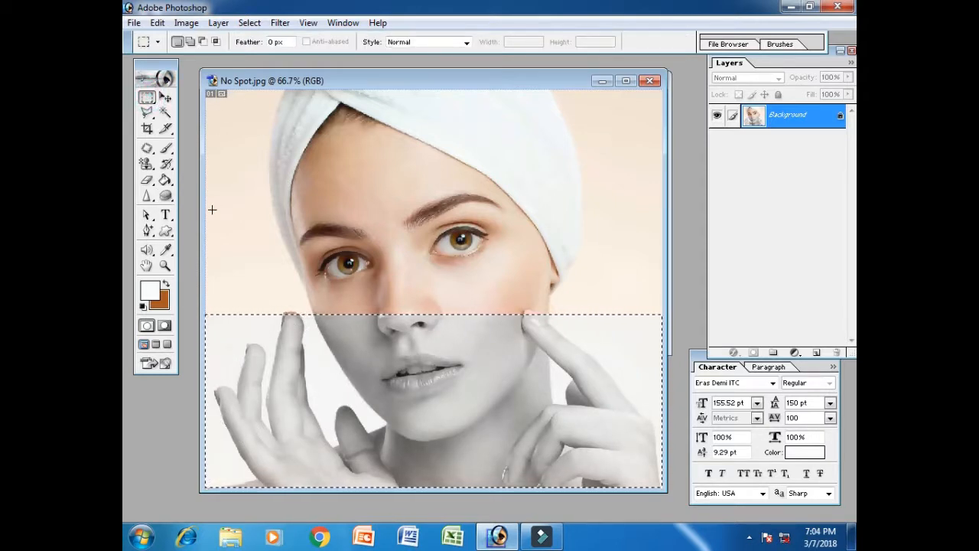
pyautogui.moveTo(204, 211); pyautogui.dragTo(700, 64)
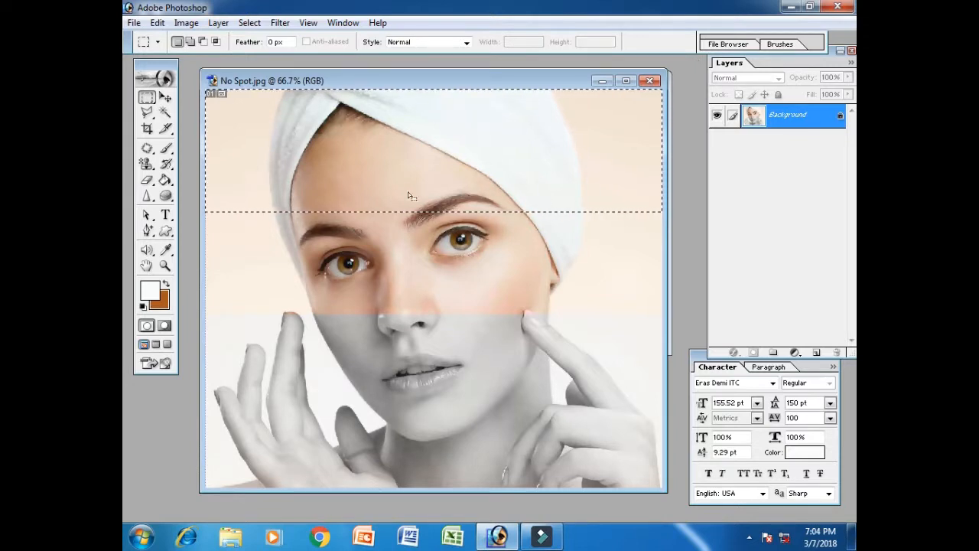
pyautogui.click(166, 198)
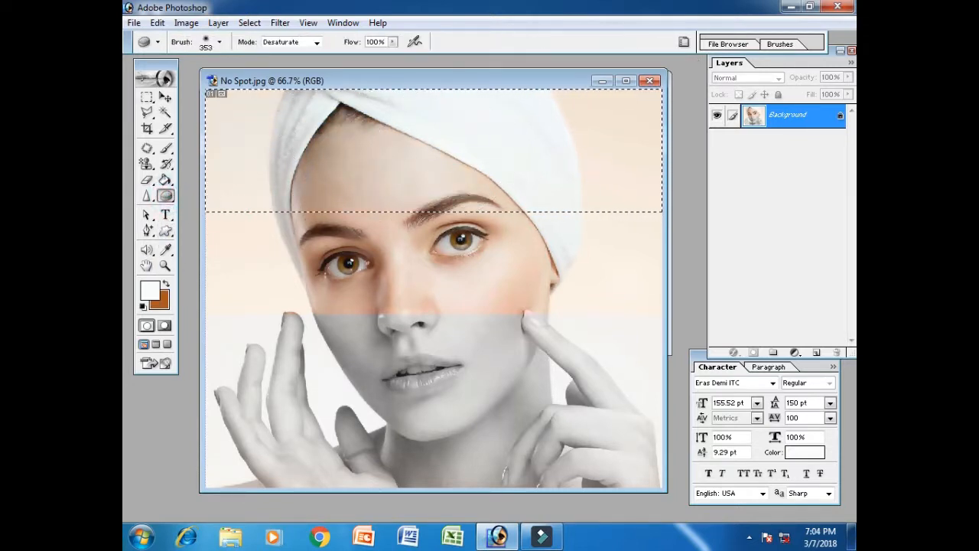
pyautogui.moveTo(579, 164)
pyautogui.mouseDown()
pyautogui.moveTo(602, 163)
pyautogui.moveTo(596, 191)
pyautogui.moveTo(431, 173)
pyautogui.moveTo(441, 188)
pyautogui.moveTo(313, 164)
pyautogui.moveTo(212, 180)
pyautogui.moveTo(230, 146)
pyautogui.moveTo(328, 165)
pyautogui.moveTo(229, 142)
pyautogui.moveTo(433, 154)
pyautogui.moveTo(514, 177)
pyautogui.moveTo(633, 133)
pyautogui.moveTo(579, 229)
pyautogui.moveTo(479, 126)
pyautogui.mouseUp()
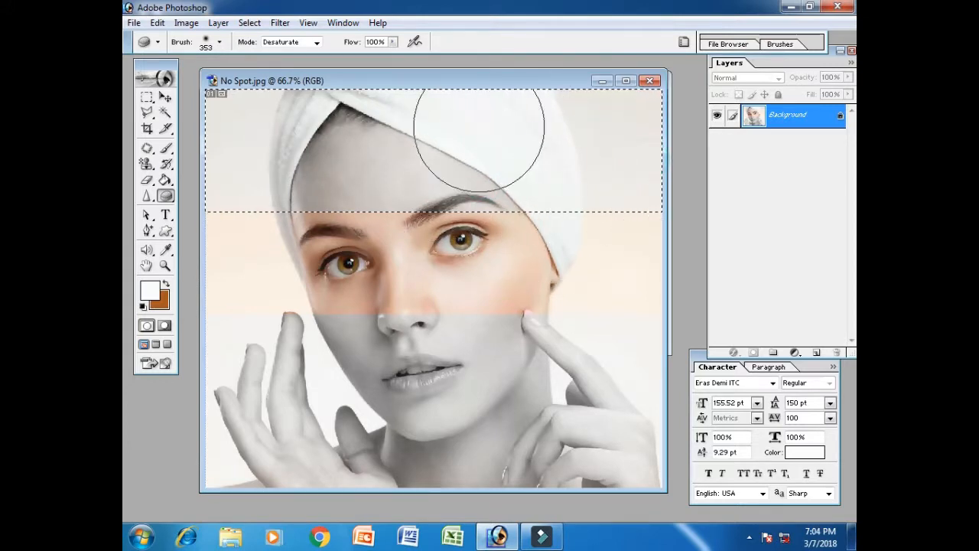
pyautogui.moveTo(229, 164)
pyautogui.mouseDown()
pyautogui.moveTo(434, 168)
pyautogui.moveTo(475, 200)
pyautogui.mouseUp()
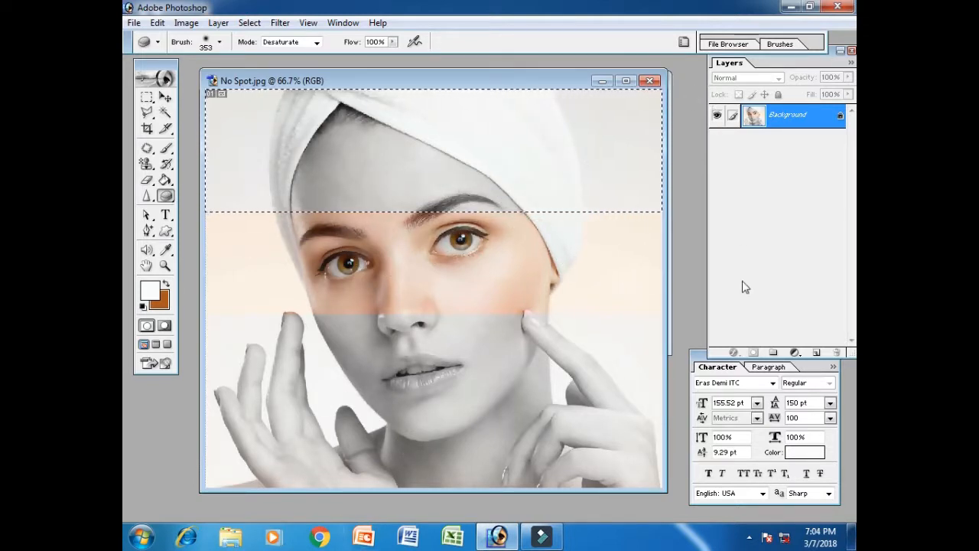
pyautogui.hotkey('ctrl', 'd')
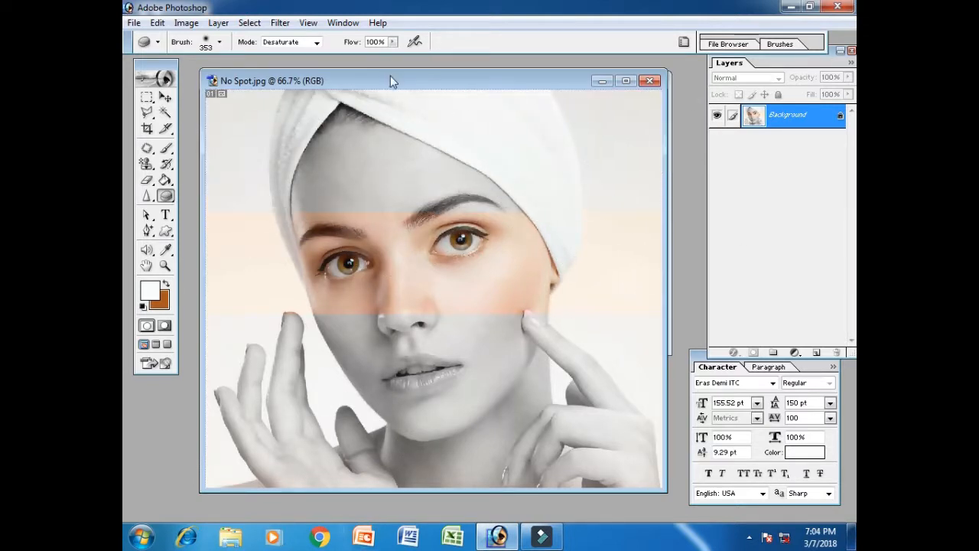
# - Move the No Spot window aside and copy its photo into the empty area of Untitled-1 beside the bride
pyautogui.moveTo(390, 80); pyautogui.dragTo(594, 216)
pyautogui.click(166, 98)
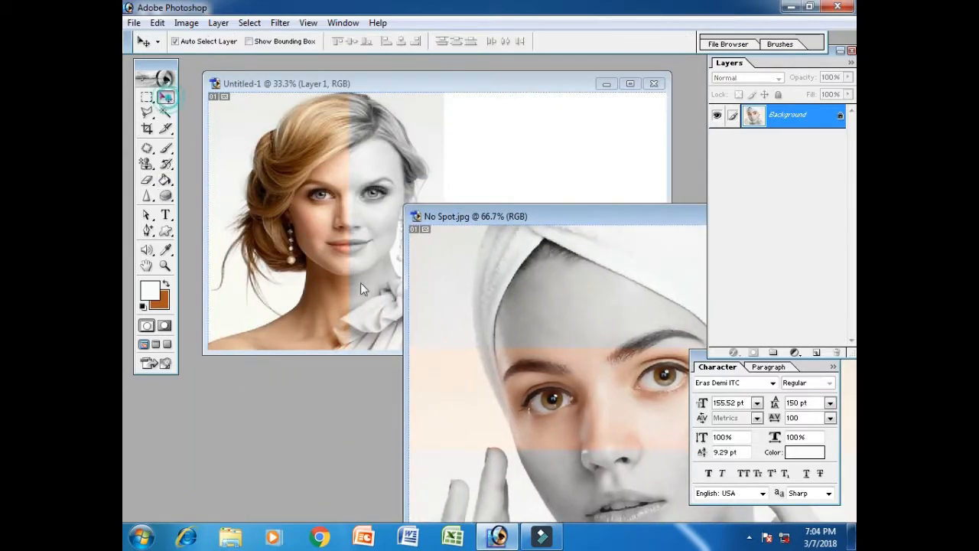
pyautogui.moveTo(589, 326); pyautogui.dragTo(573, 185)
pyautogui.click(575, 435)
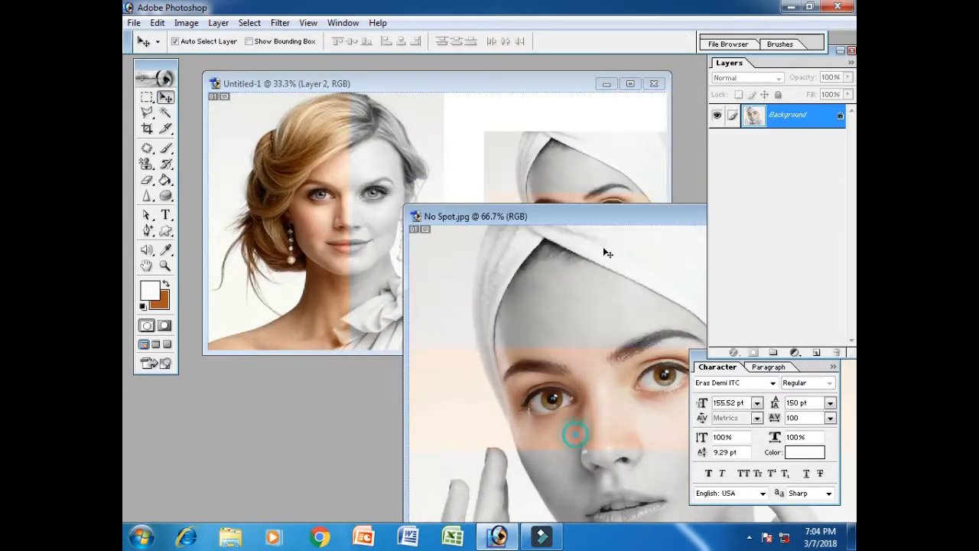
# - Move the No Spot.jpg window aside and close it, and maximize the Untitled-1 window
pyautogui.moveTo(617, 226); pyautogui.dragTo(312, 237)
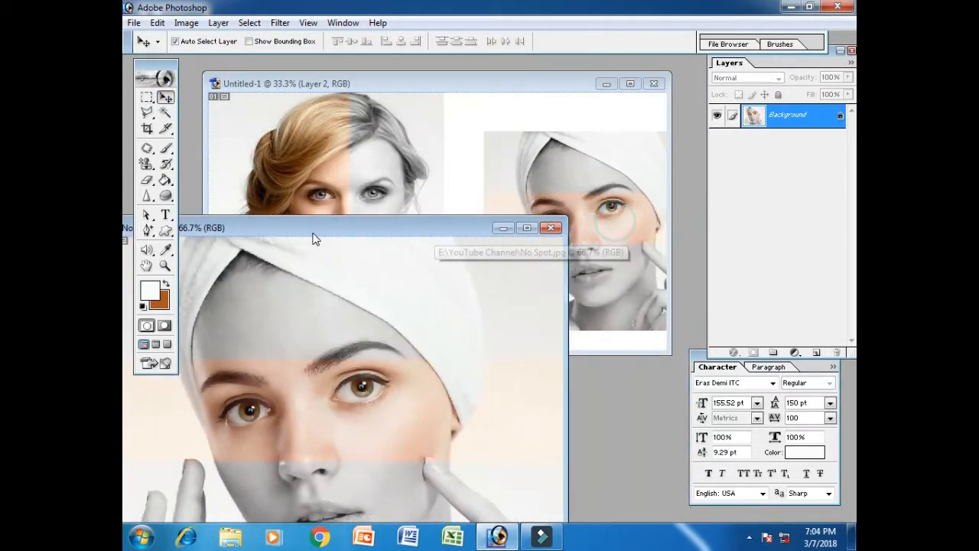
pyautogui.click(550, 227)
pyautogui.click(514, 205)
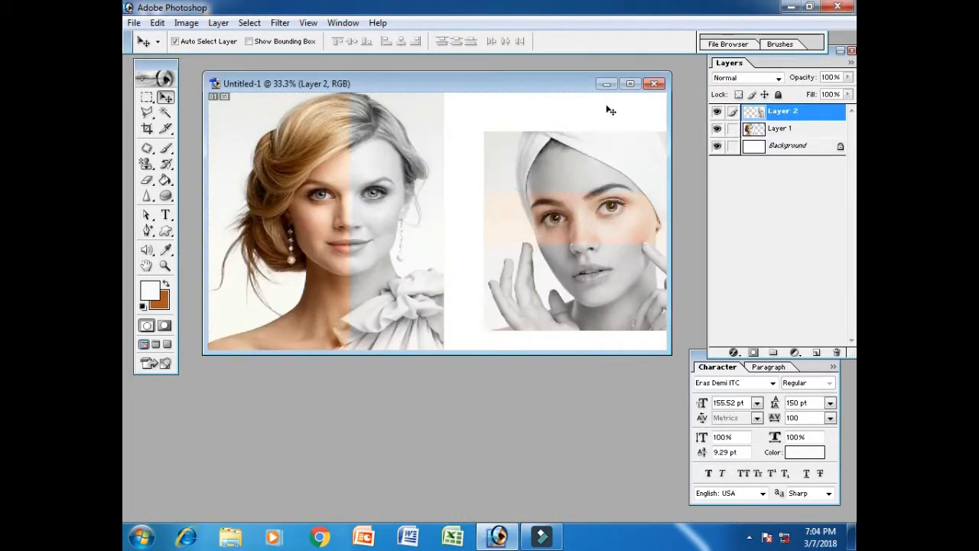
pyautogui.click(629, 84)
# - Free-transform the turban portrait on Layer 2 into the canvas's upper-right corner, and hide the Layers and Character palettes
pyautogui.hotkey('ctrl', 't')
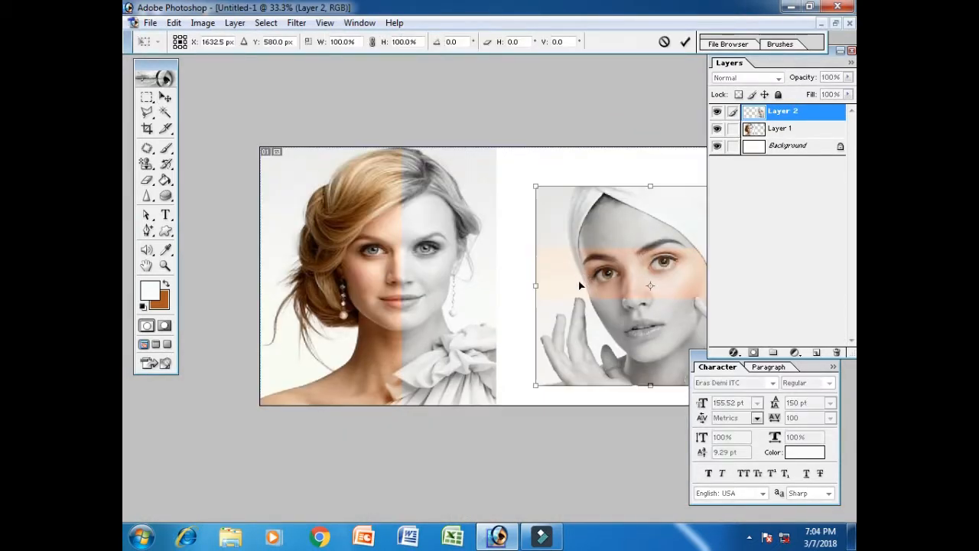
pyautogui.moveTo(604, 242); pyautogui.dragTo(562, 202)
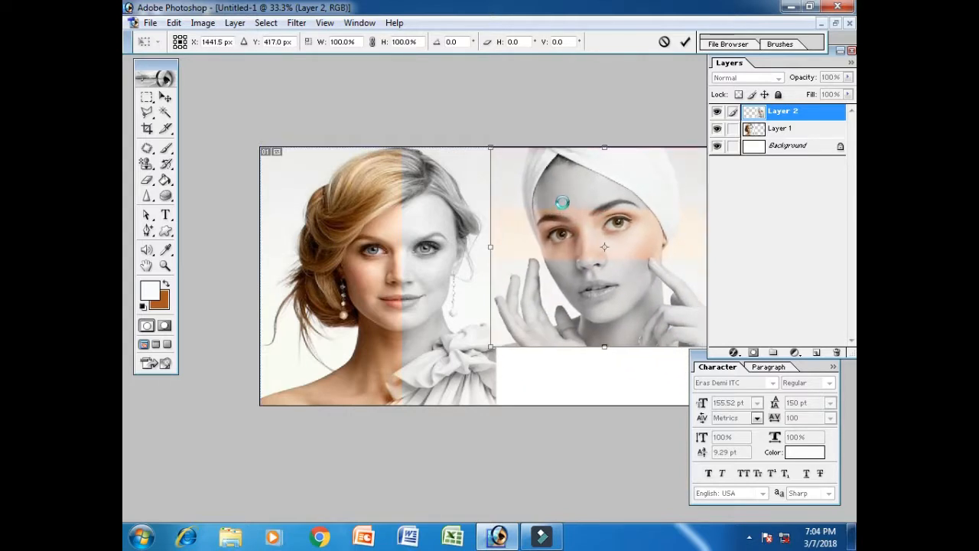
pyautogui.click(850, 51)
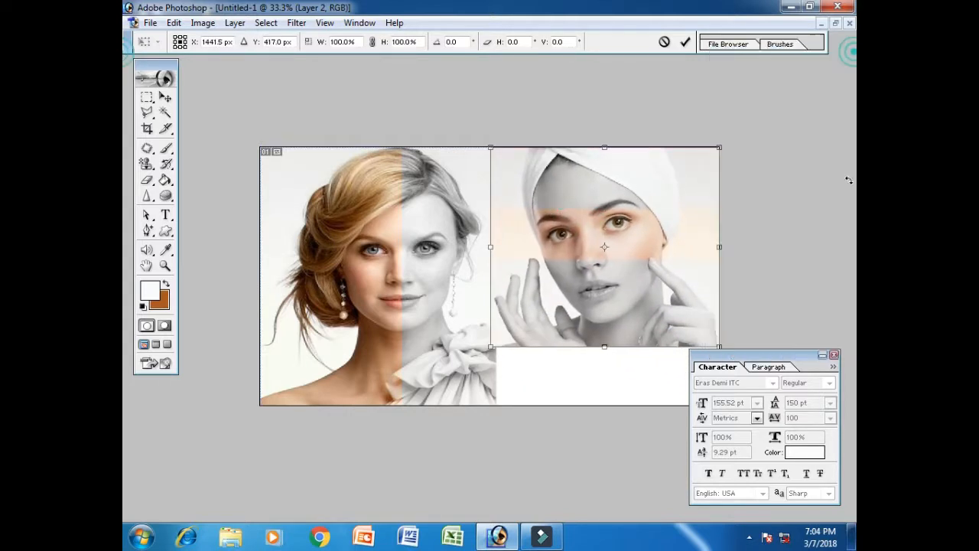
pyautogui.click(833, 356)
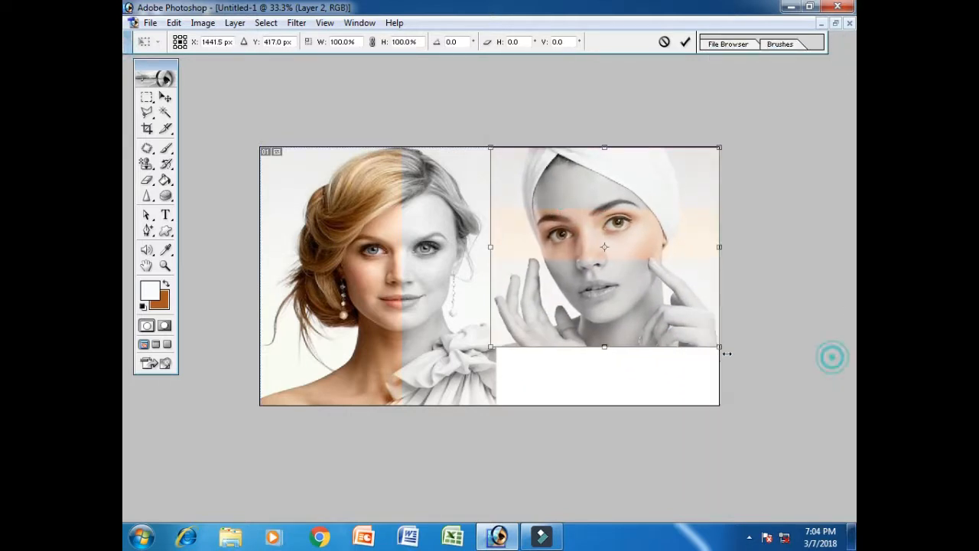
# - Stretch the turban portrait down to the canvas's lower edge and slightly over the bride photo, at 102.8% width and 129.5% height
pyautogui.moveTo(611, 354); pyautogui.dragTo(609, 405)
pyautogui.moveTo(494, 282)
pyautogui.mouseDown()
pyautogui.moveTo(516, 282)
pyautogui.moveTo(486, 280)
pyautogui.mouseUp()
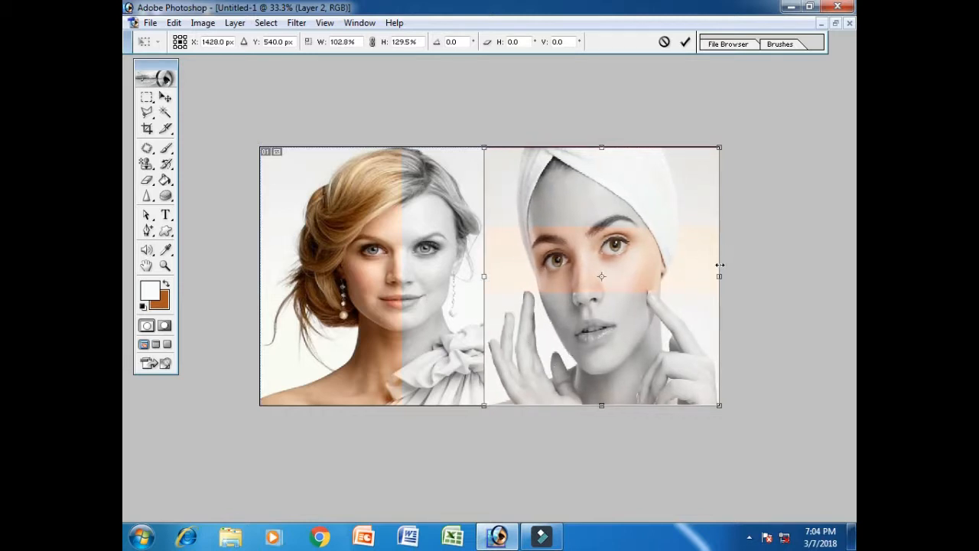
pyautogui.press('Return')
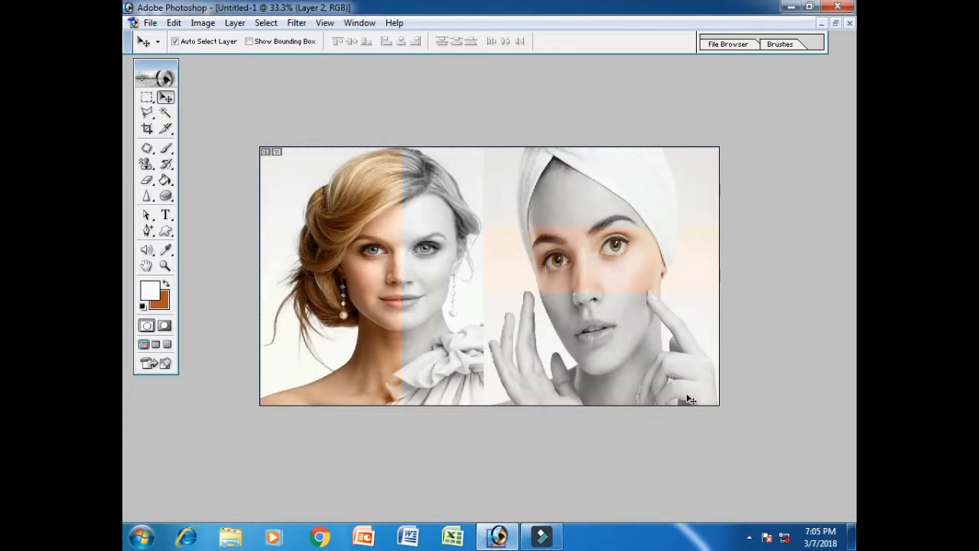
# - Show the Layers palette again and nudge the bride photo on Layer 1 about 100 px to the left
pyautogui.press('F7')
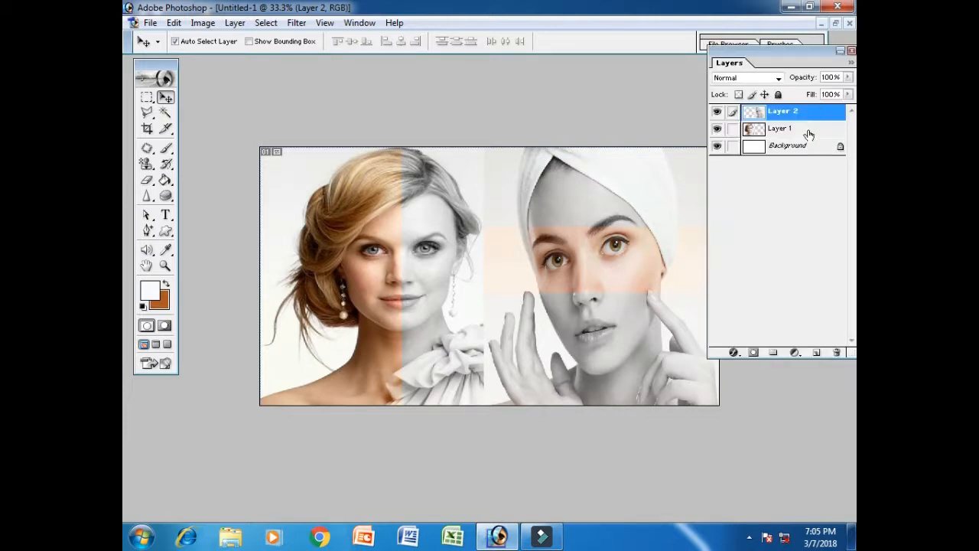
pyautogui.click(807, 130)
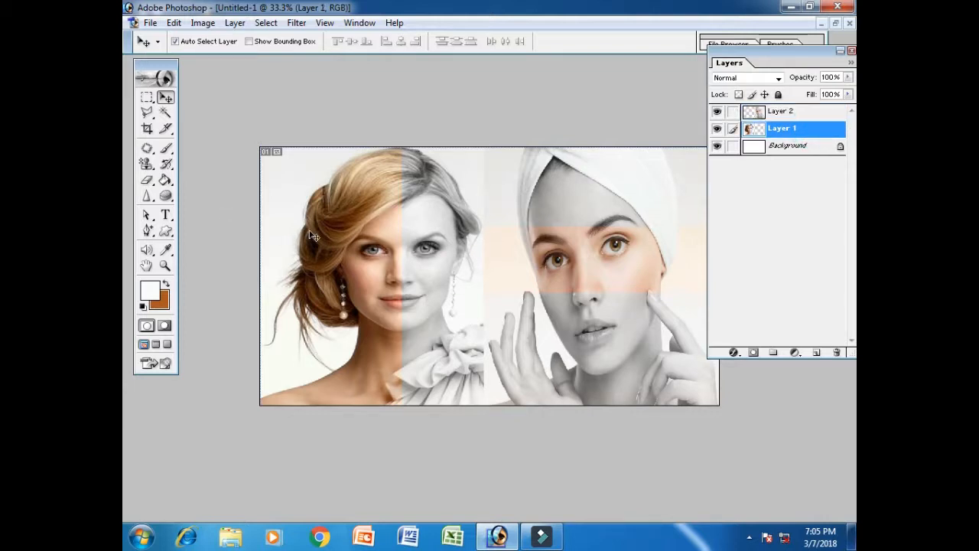
pyautogui.hotkey('shift', 'Left')
pyautogui.hotkey('shift', 'Left')
pyautogui.hotkey('shift', 'Left')
pyautogui.hotkey('shift', 'Left')
pyautogui.hotkey('shift', 'Left')
pyautogui.hotkey('shift', 'Left')
pyautogui.hotkey('shift', 'Left')
pyautogui.hotkey('shift', 'Left')
pyautogui.hotkey('shift', 'Left')
pyautogui.hotkey('shift', 'Left')
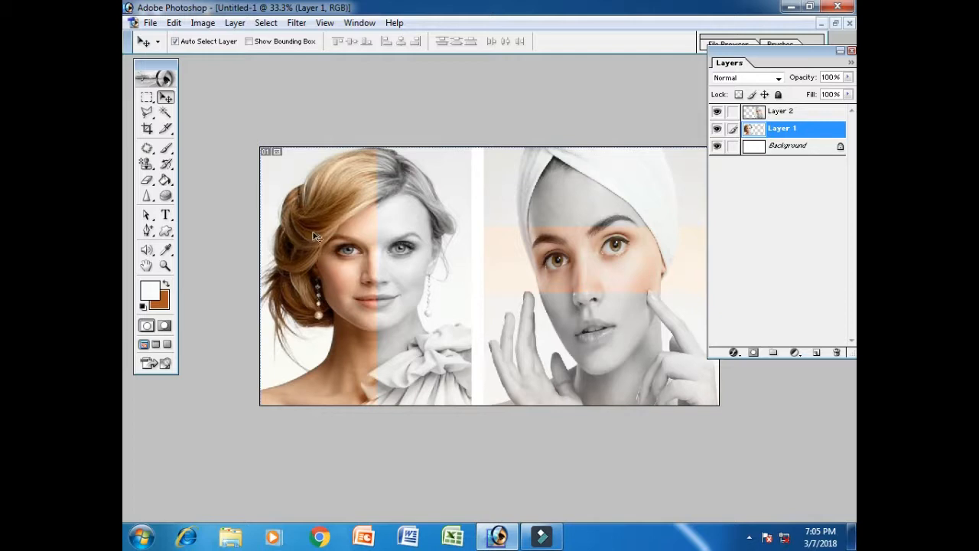
# - Widen the turban portrait on Layer 2 to 105.5% with Free Transform, extending it to the bride photo's edge
pyautogui.click(798, 115)
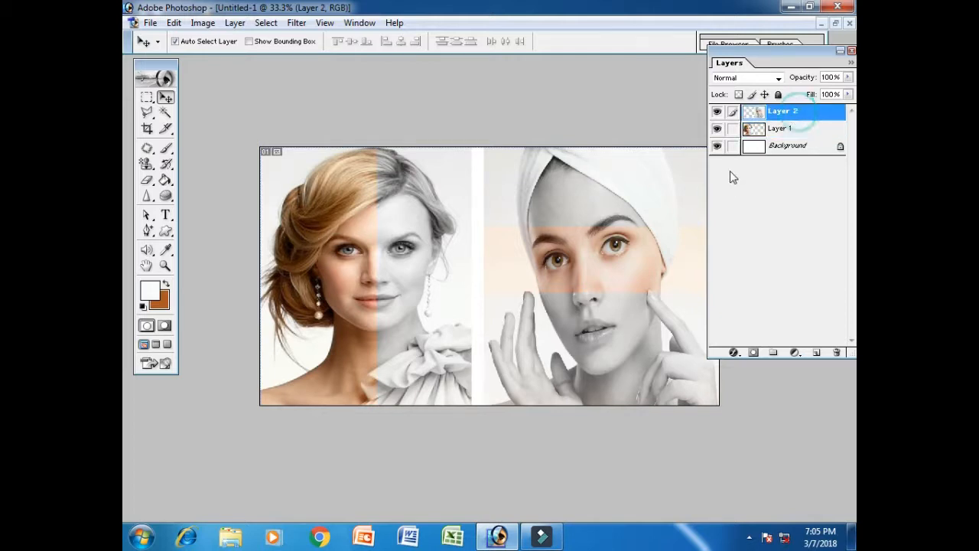
pyautogui.hotkey('ctrl', 't')
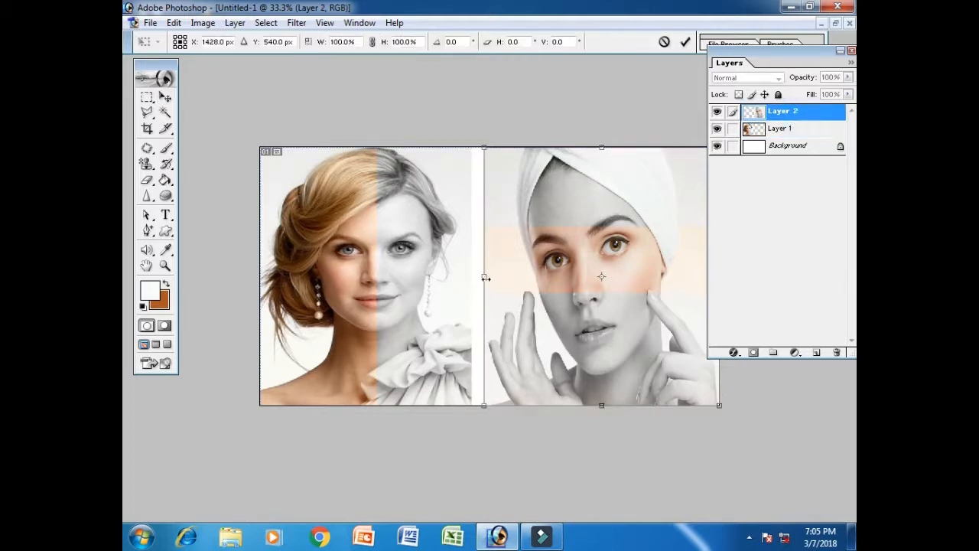
pyautogui.moveTo(487, 276); pyautogui.dragTo(474, 280)
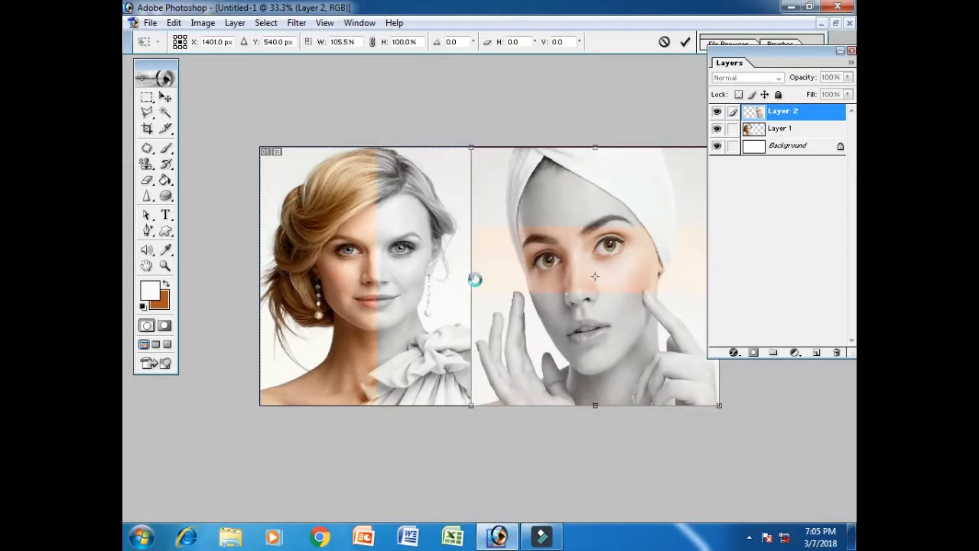
pyautogui.press('Return')
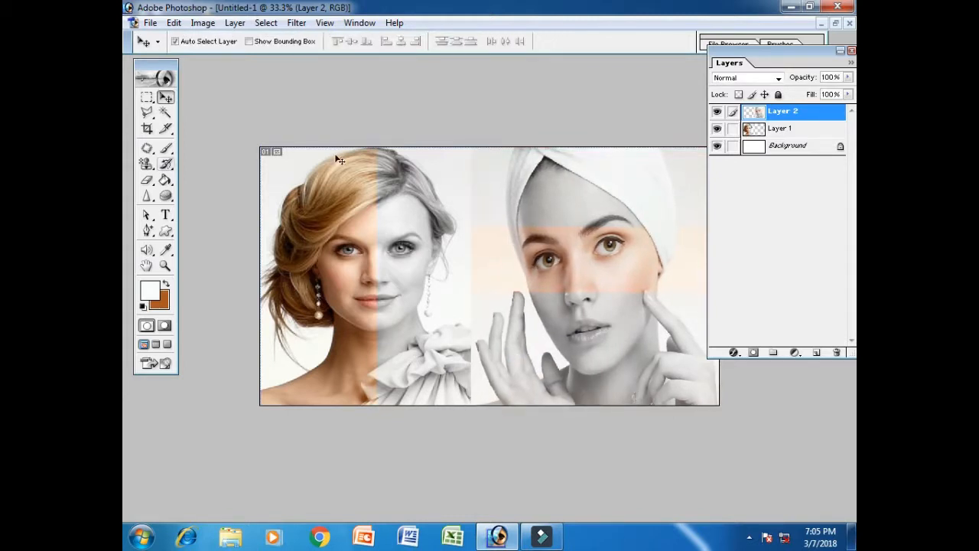
# - Save the composition as a JPEG named 00005.jpg in the YouTube Channel folder, moving the Layers palette clear of the image
pyautogui.moveTo(784, 63); pyautogui.dragTo(779, 61)
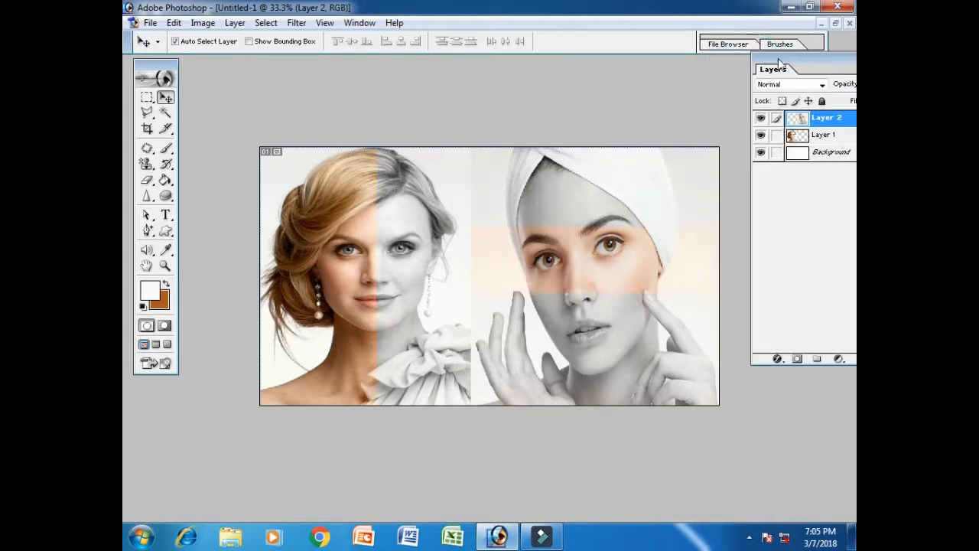
pyautogui.click(151, 24)
pyautogui.click(188, 137)
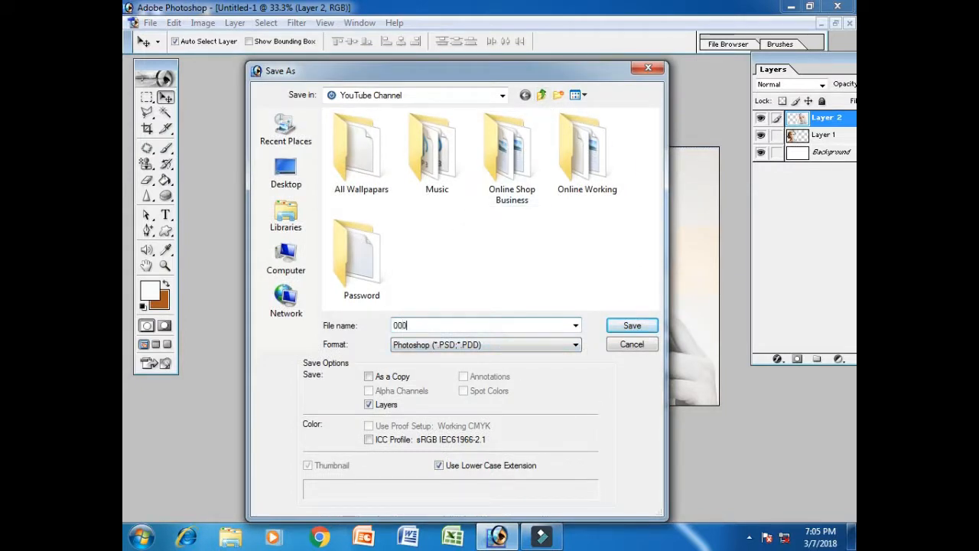
pyautogui.click(499, 346)
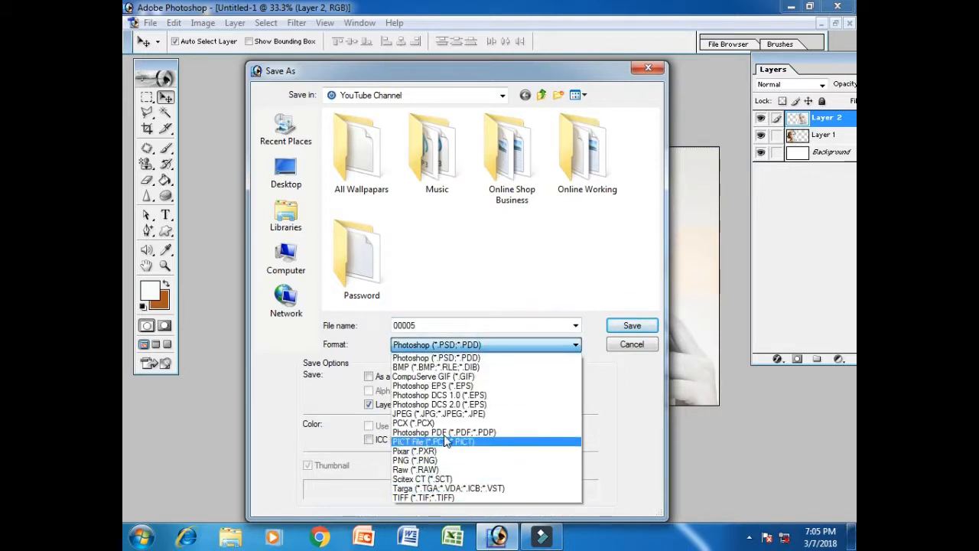
pyautogui.click(440, 413)
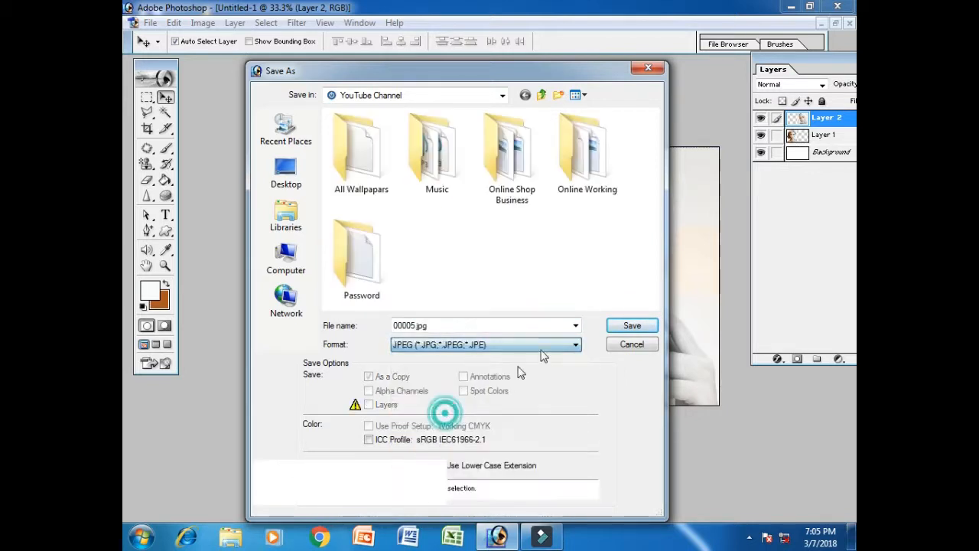
pyautogui.click(633, 326)
pyautogui.click(605, 170)
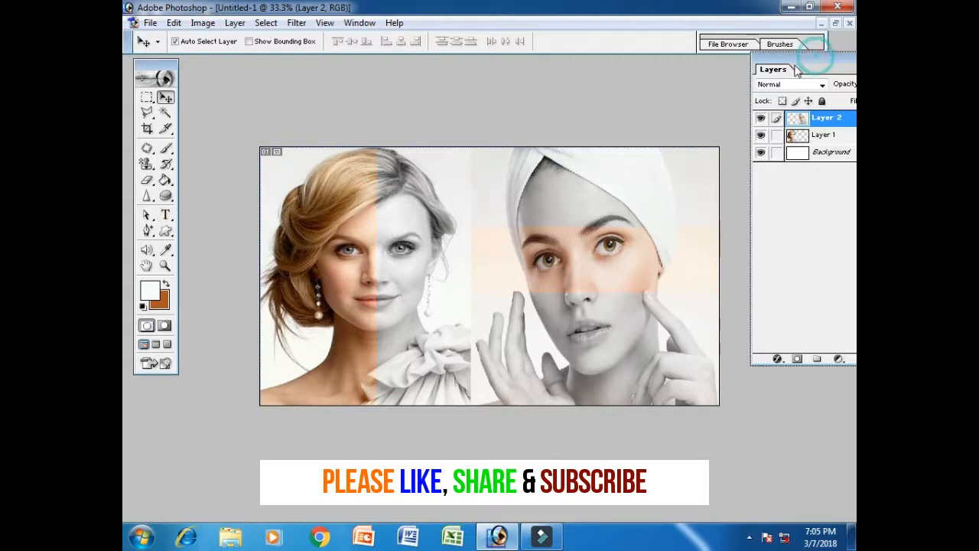
pyautogui.moveTo(817, 58); pyautogui.dragTo(751, 71)
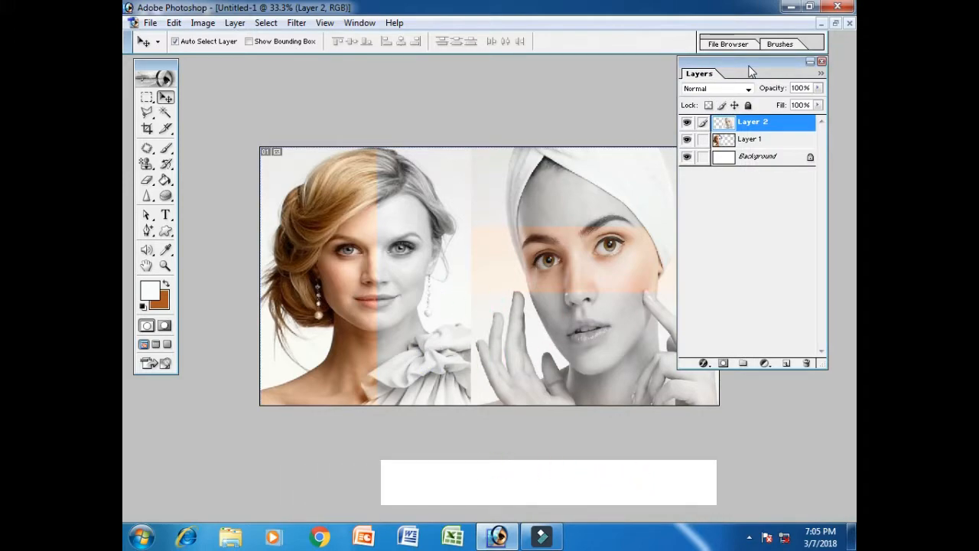